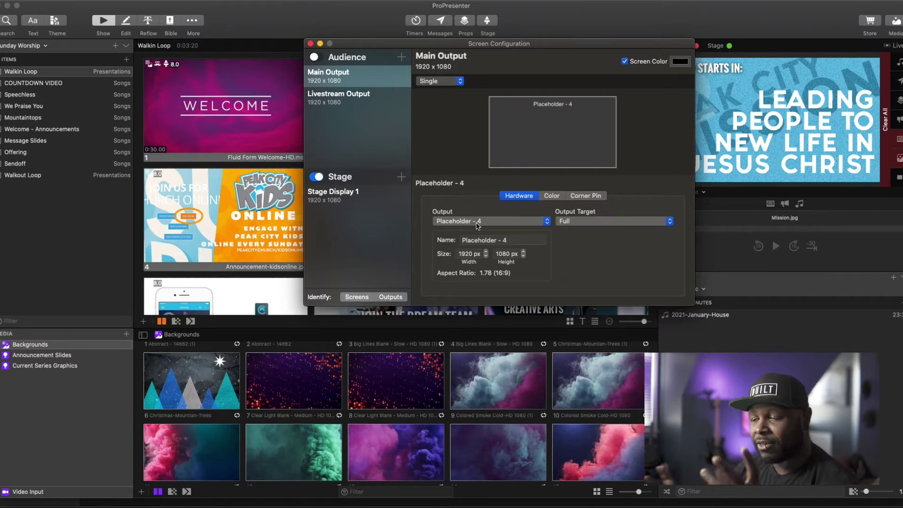
Review the hardware output settings of the Livestream Output, Stage Display 1 and Main Output screens.
click(351, 109)
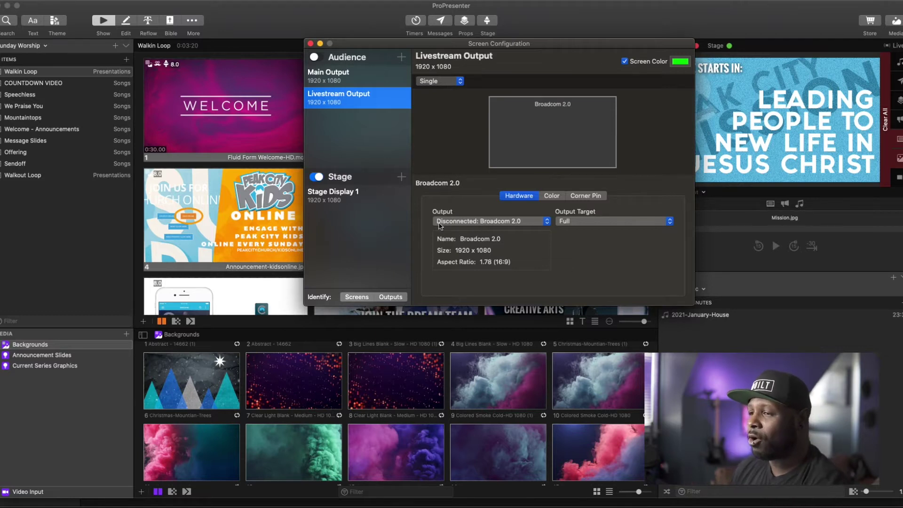
click(353, 200)
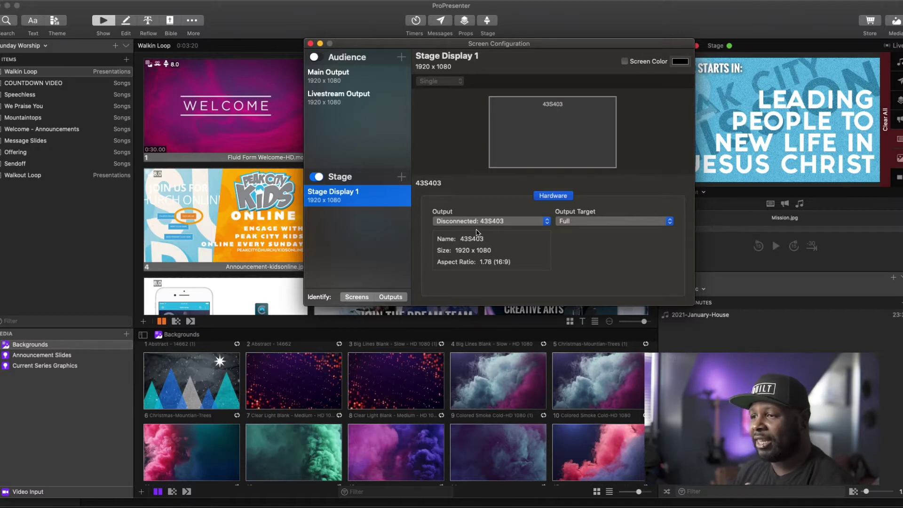
click(343, 75)
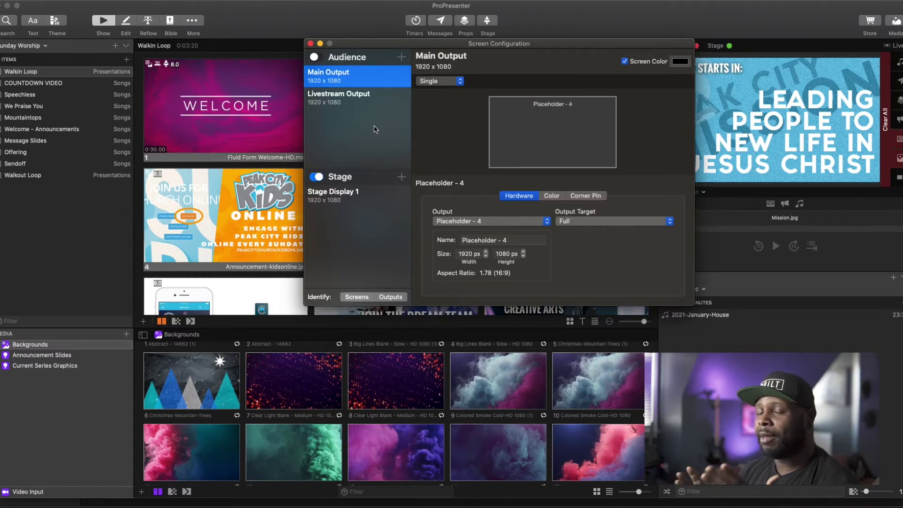
click(362, 128)
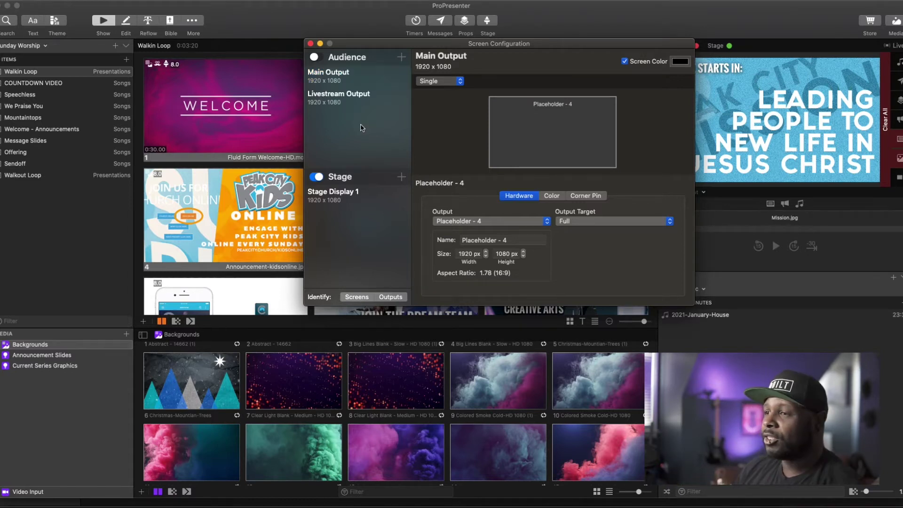
Add a new audience screen that outputs to a new 1920 x 1080 placeholder.
click(401, 57)
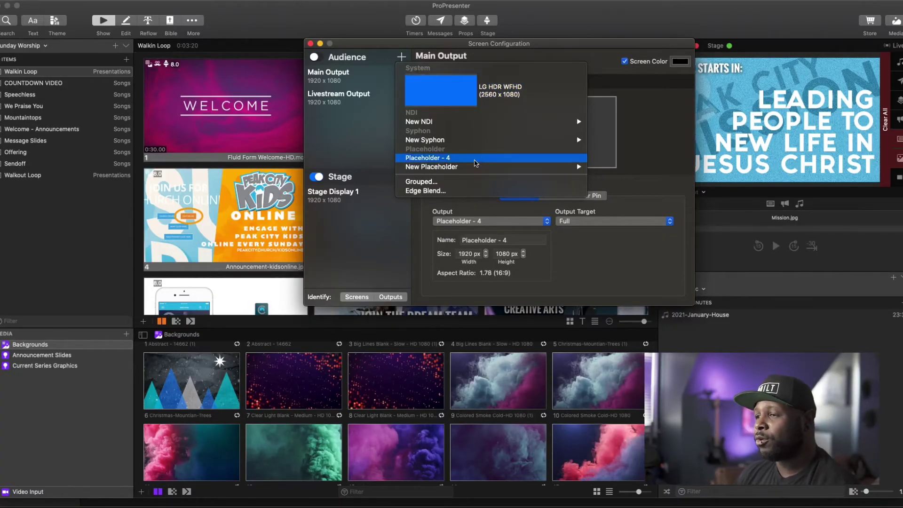
mouse_move(468, 171)
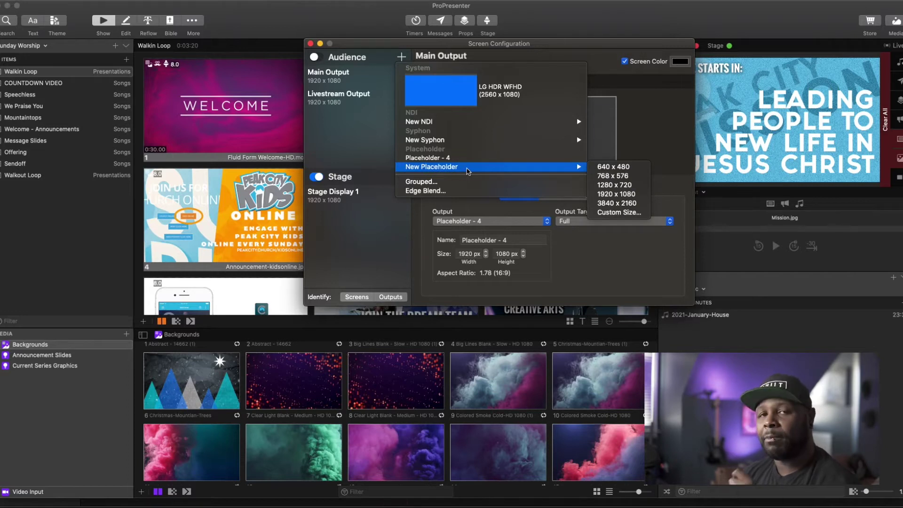
mouse_move(452, 124)
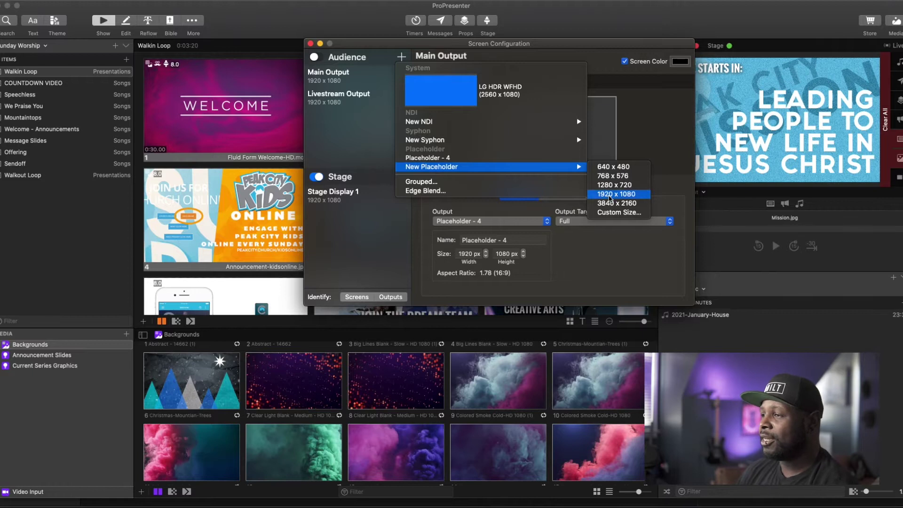
click(610, 194)
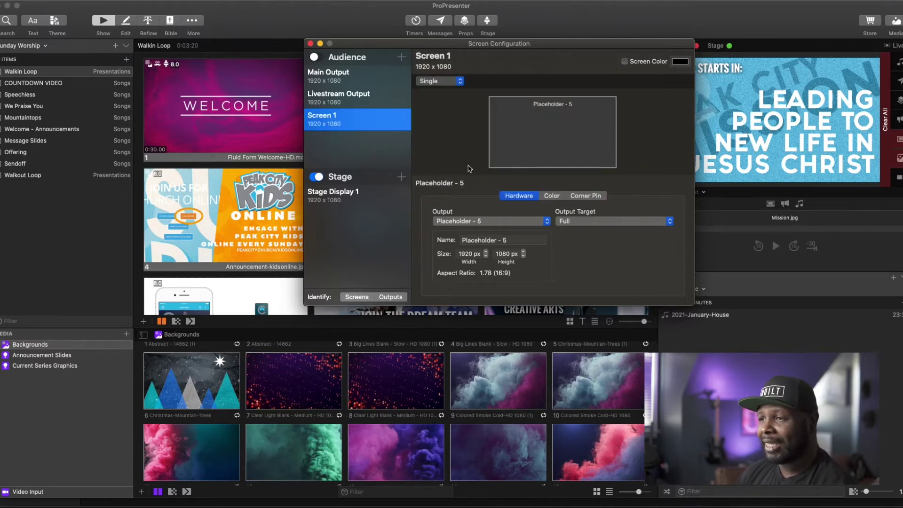
Rename the new audience screen as Test 1.
right_click(334, 123)
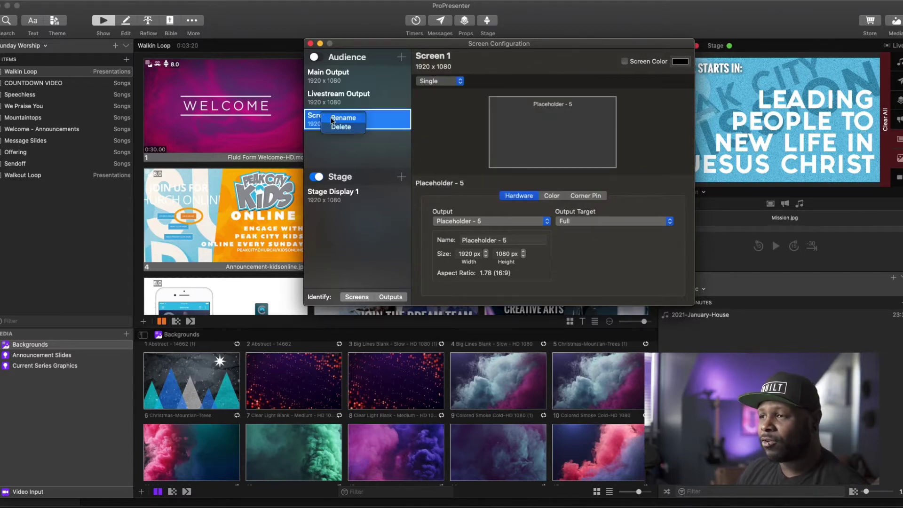
click(332, 118)
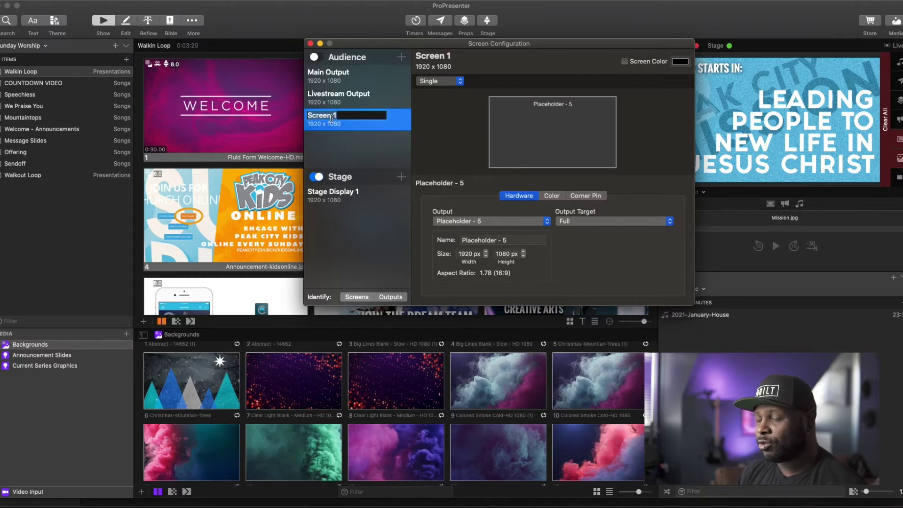
text(Test)
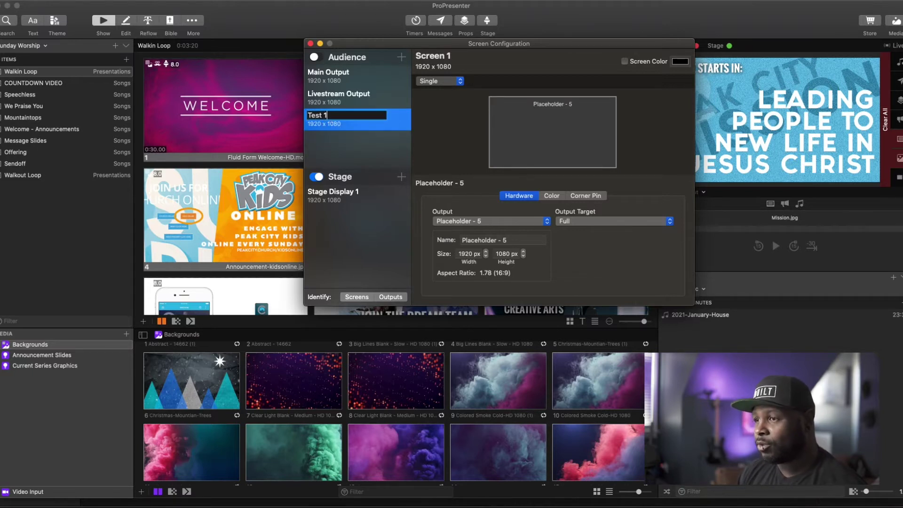
key(Return)
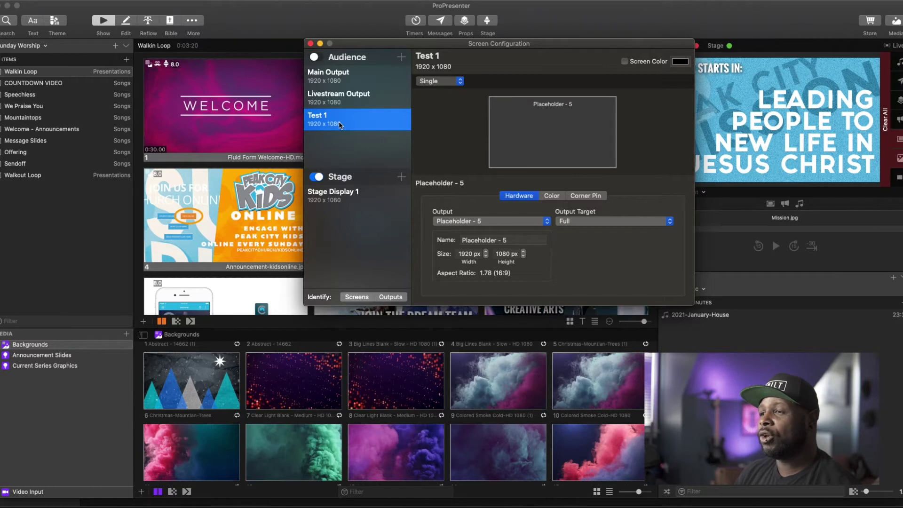
Review the available output choices for the Main Output and Test 1 screens without changing them.
click(336, 81)
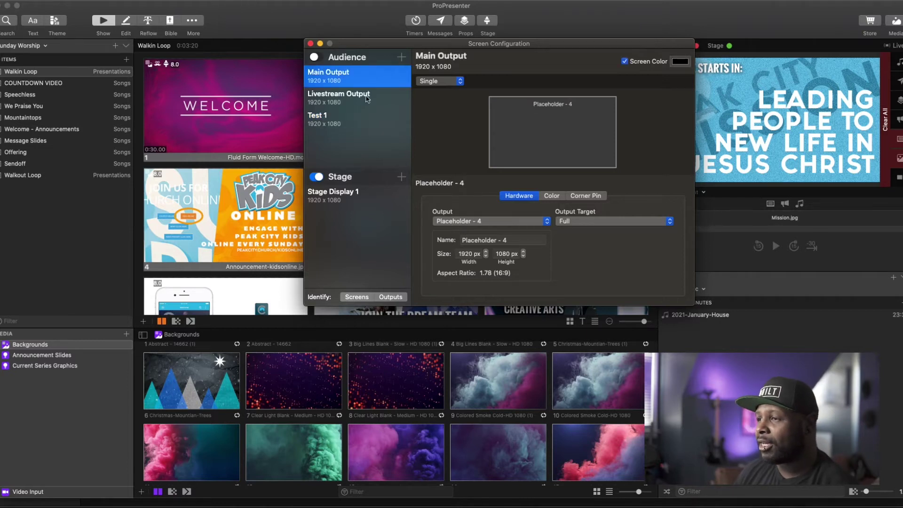
click(513, 222)
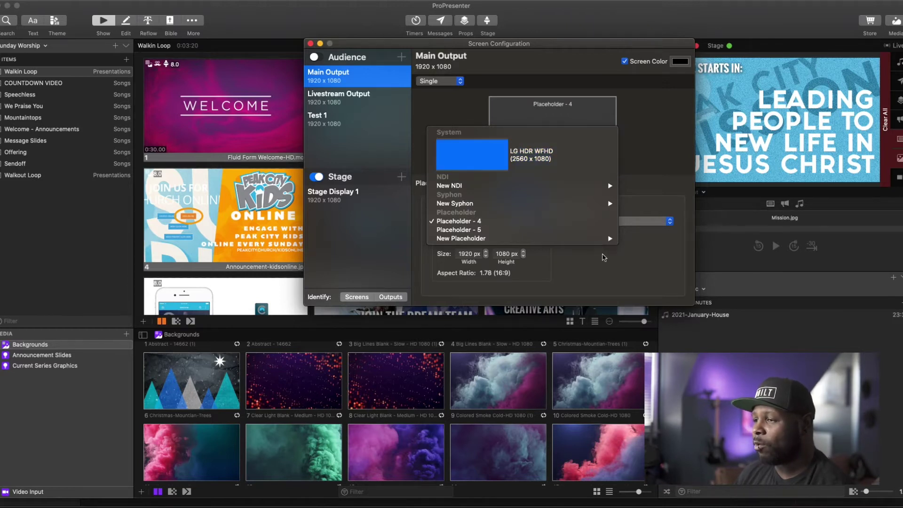
click(600, 275)
click(347, 118)
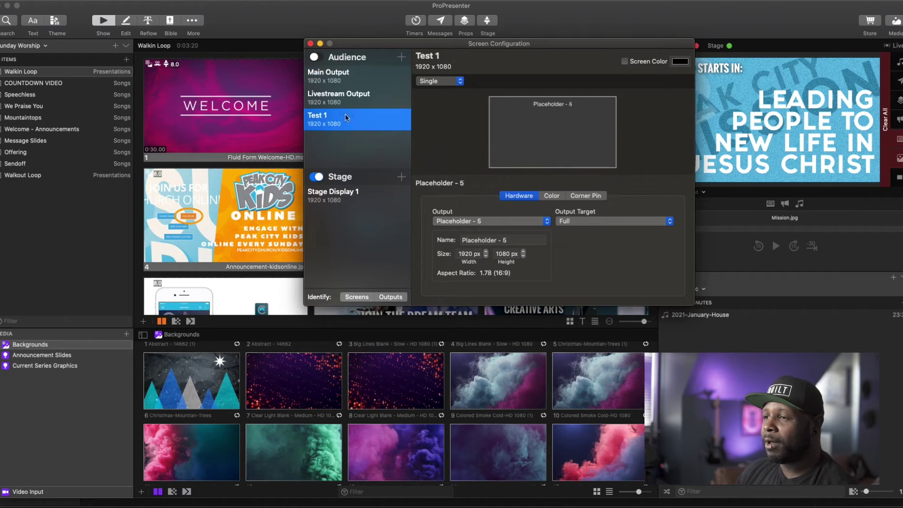
click(501, 226)
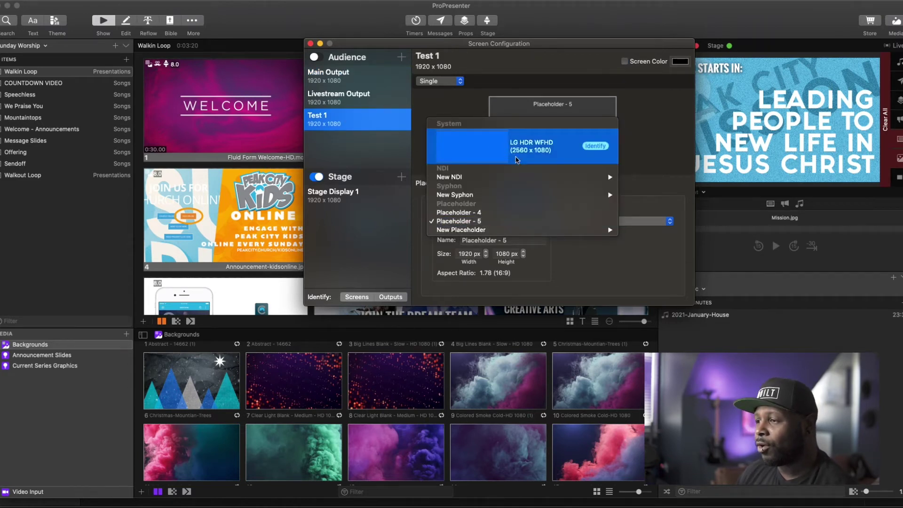
click(578, 275)
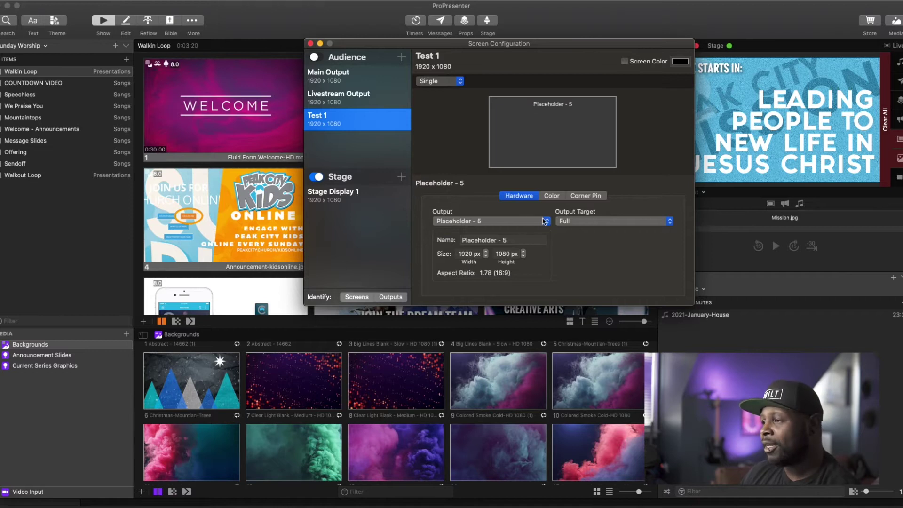
Set Test 1's output target to 2 x 1, try the right-half alignment, and return it to the left half.
click(605, 221)
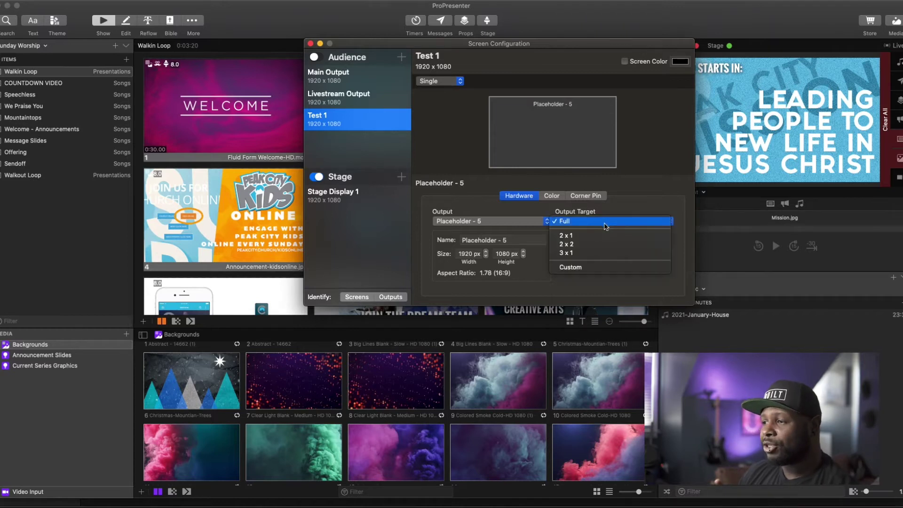
click(602, 237)
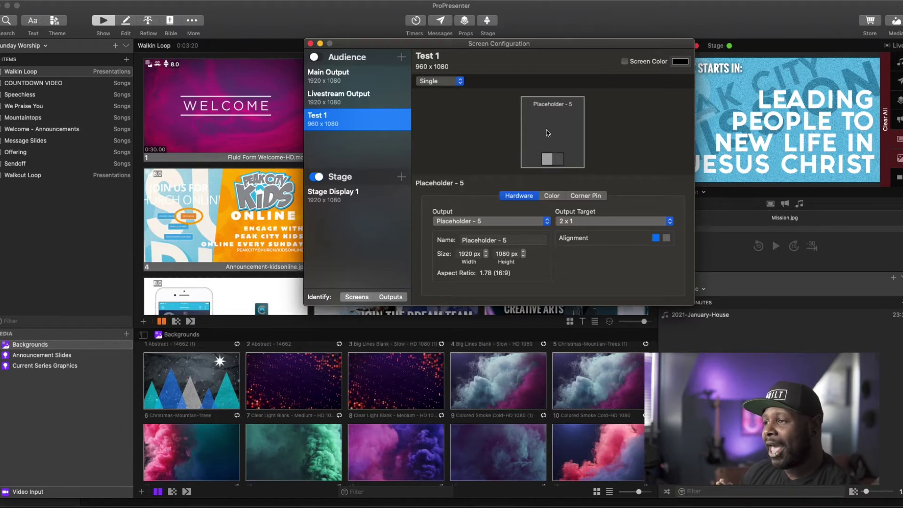
click(667, 238)
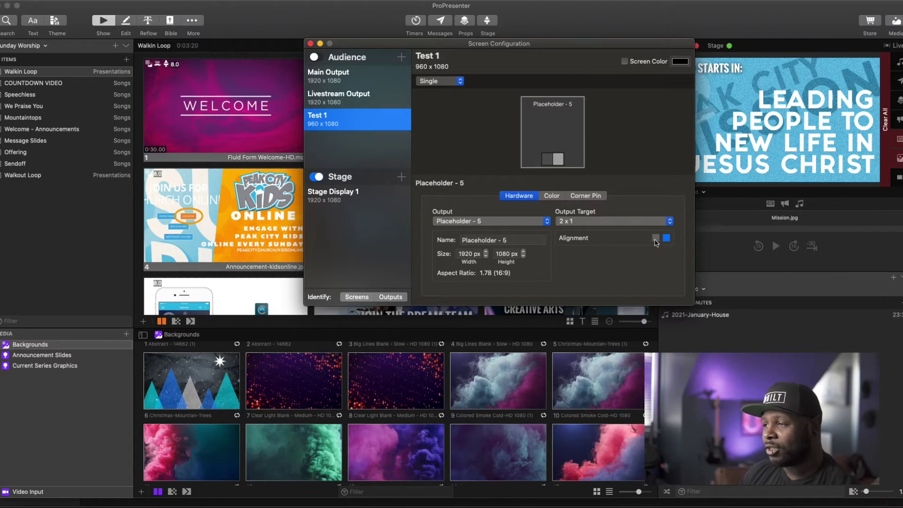
click(656, 239)
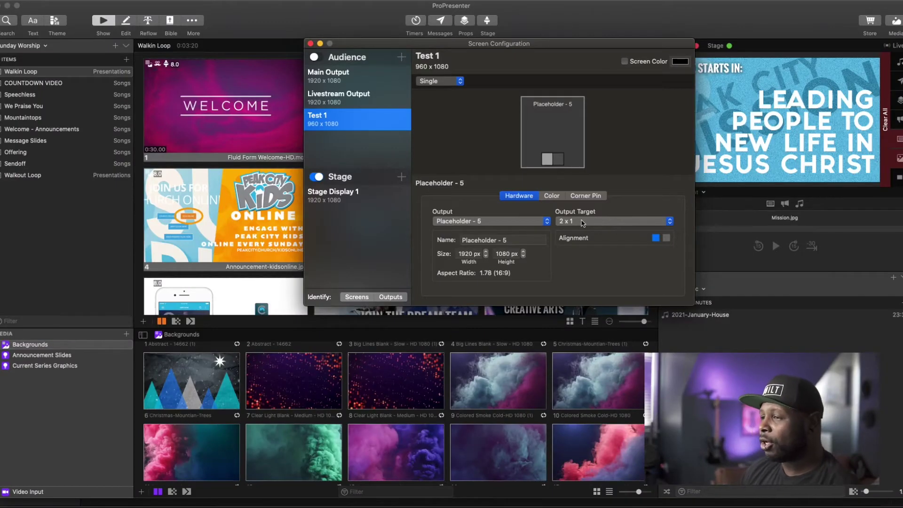
Assign Test 1 to a new custom-size placeholder output named dual head test, with width 3840 and height 1080.
click(513, 223)
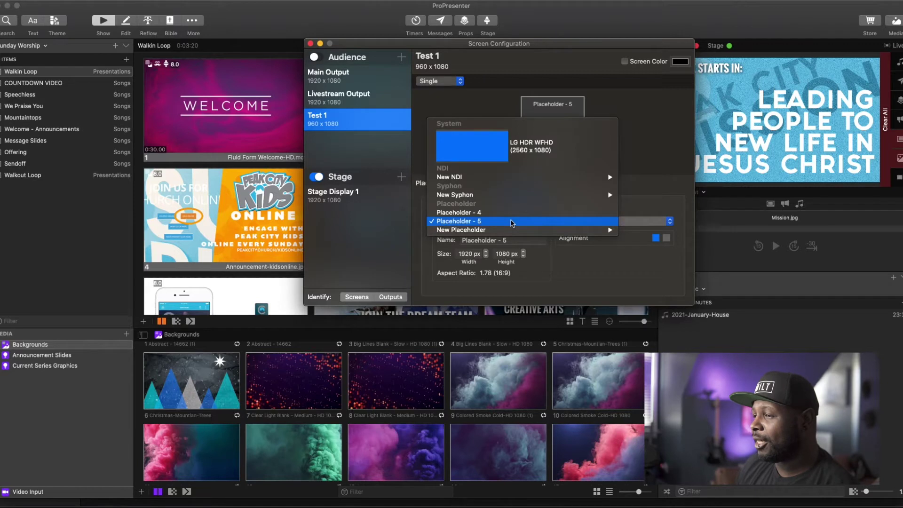
mouse_move(530, 231)
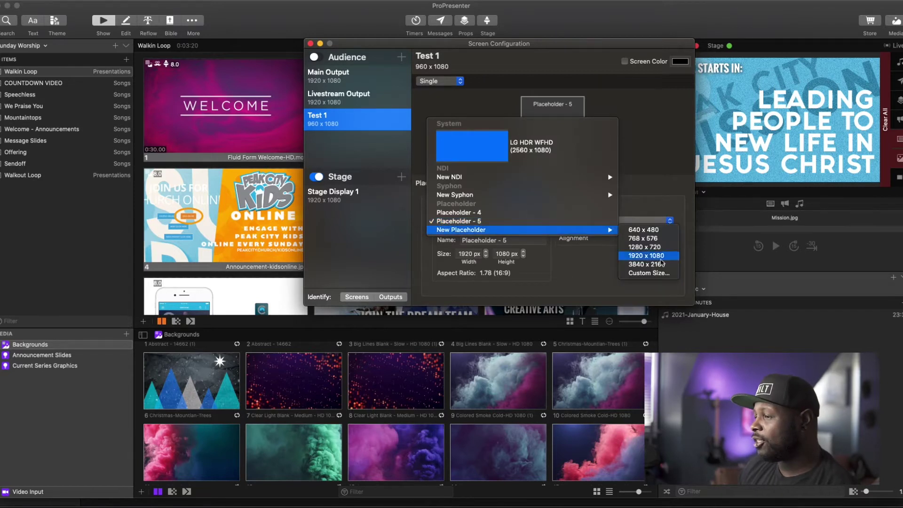
click(660, 275)
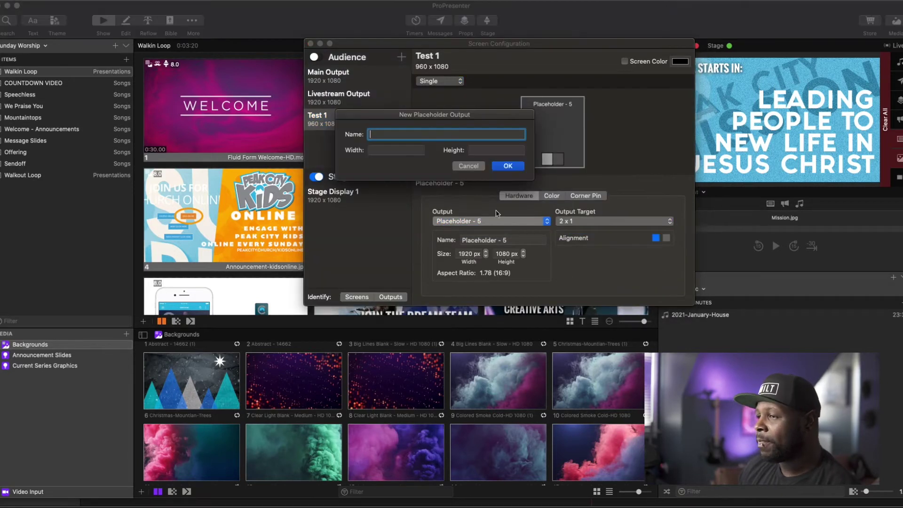
text(c)
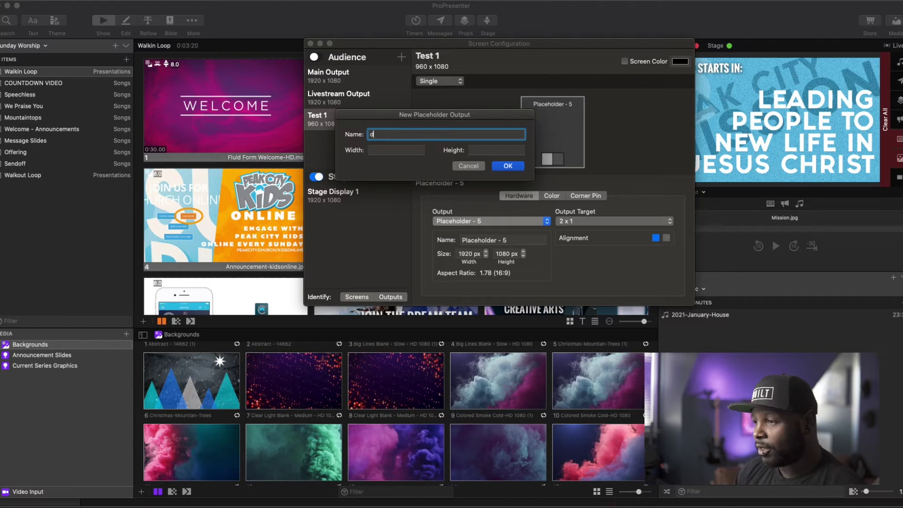
text(ual head test)
key(Tab)
text(3840)
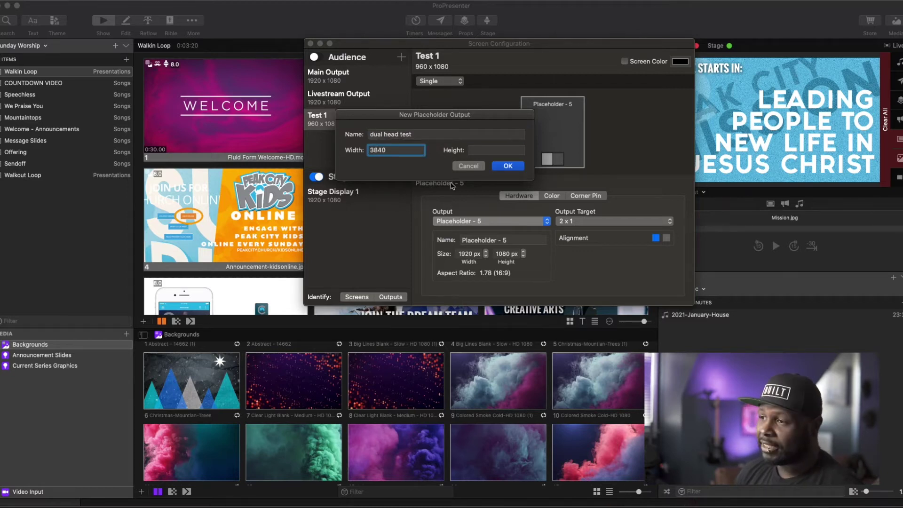
click(490, 151)
text(1080)
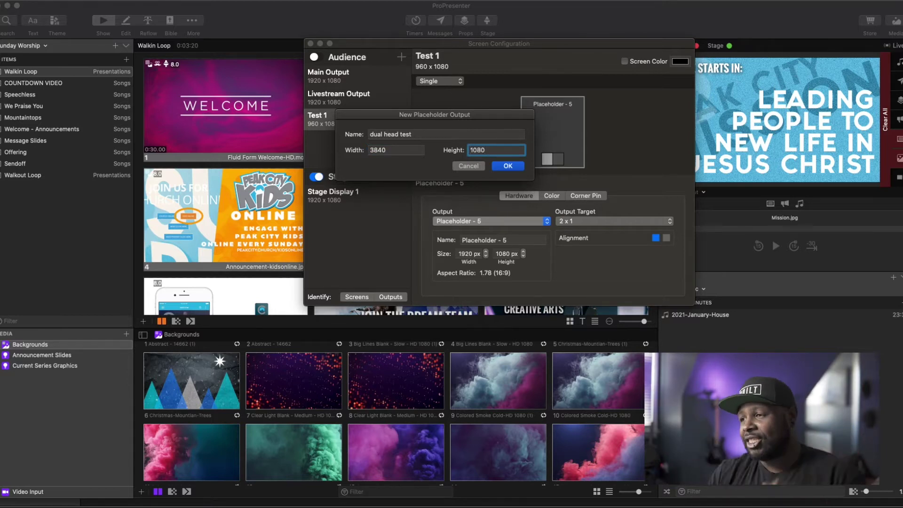
click(508, 166)
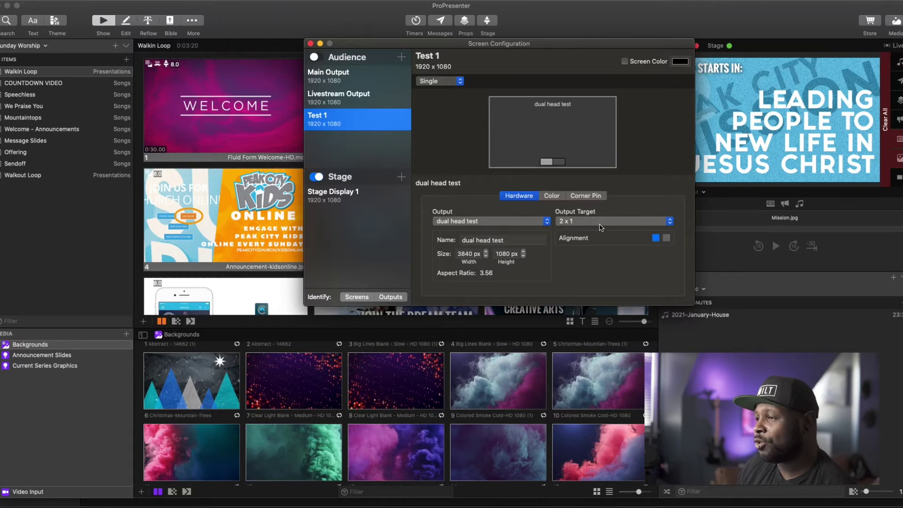
Try both alignment halves for Test 1 and compare the Full output target with 2 x 1, ending on 2 x 1 left.
click(667, 238)
click(656, 238)
click(667, 238)
click(656, 238)
click(619, 221)
click(592, 213)
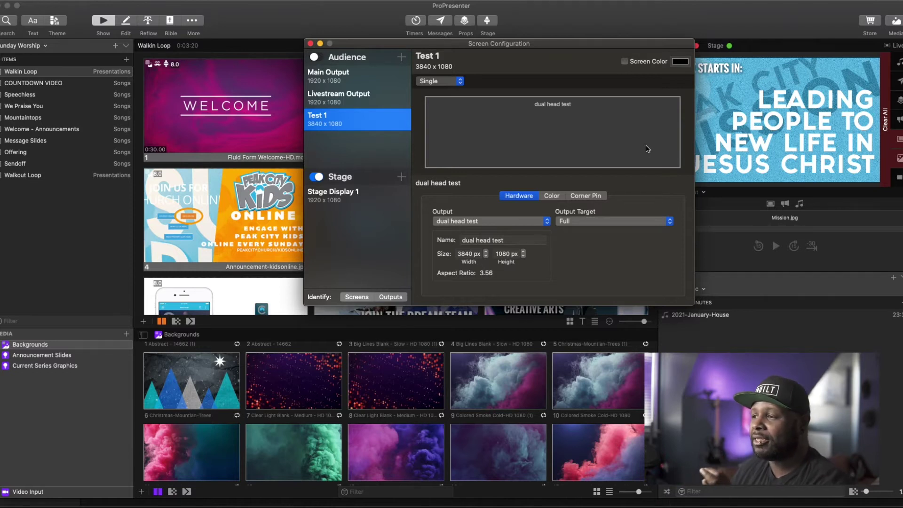
click(580, 223)
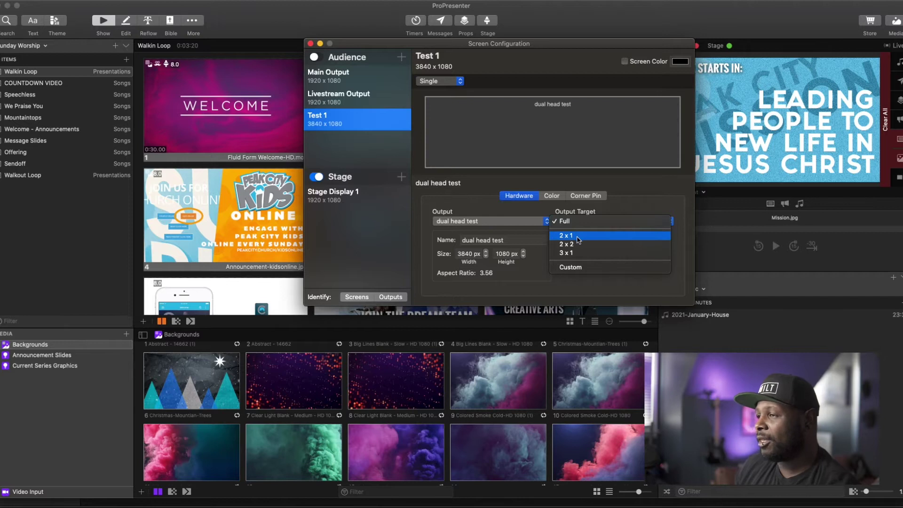
click(577, 236)
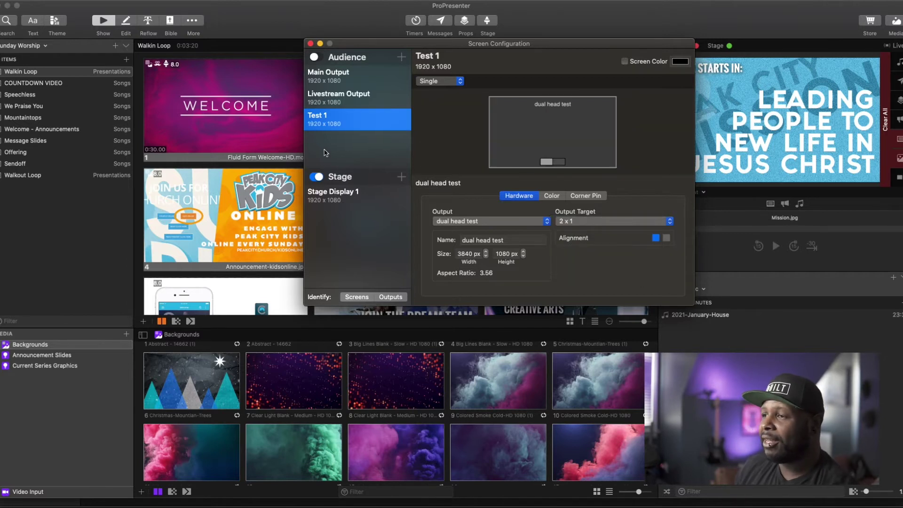
Add an audience screen named test 2 on the dual head test output, targeting the right half of a 2 x 1 split.
click(401, 57)
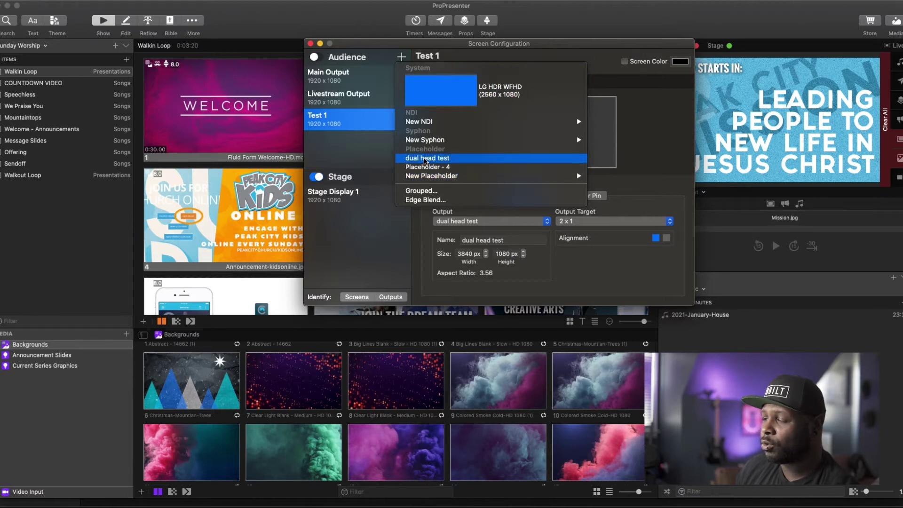
click(425, 158)
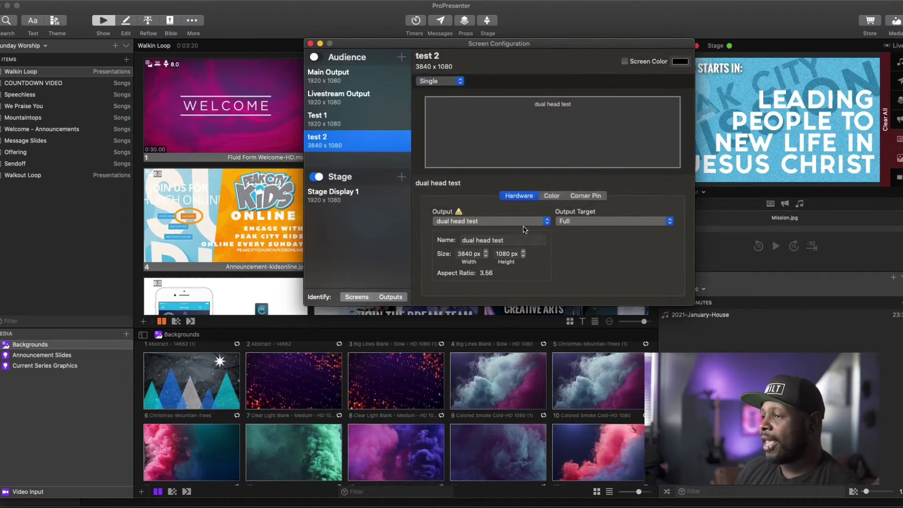
click(583, 225)
click(578, 235)
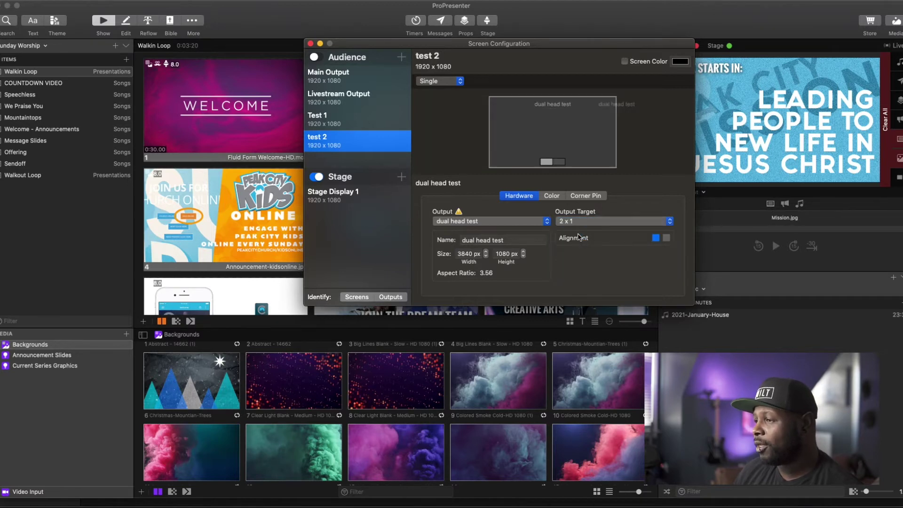
click(666, 238)
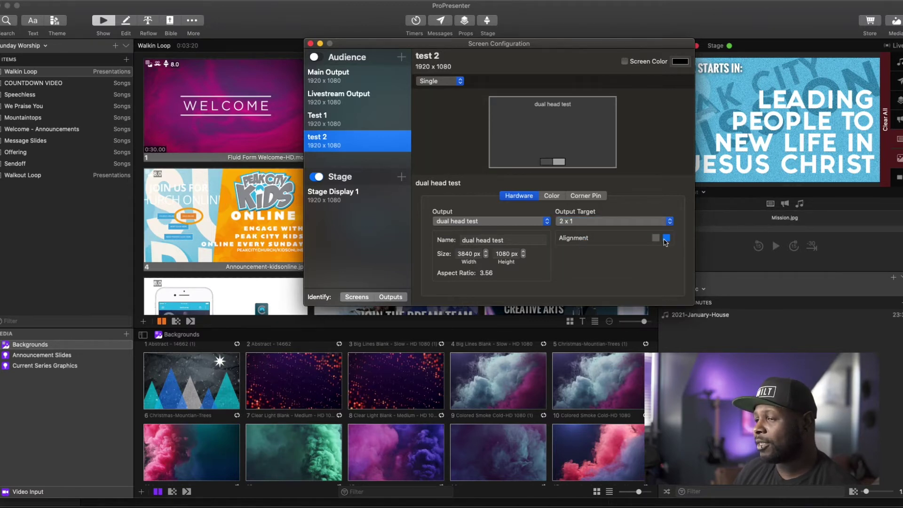
Compare the output and alignment settings of the Test 1 and test 2 audience screens.
click(337, 118)
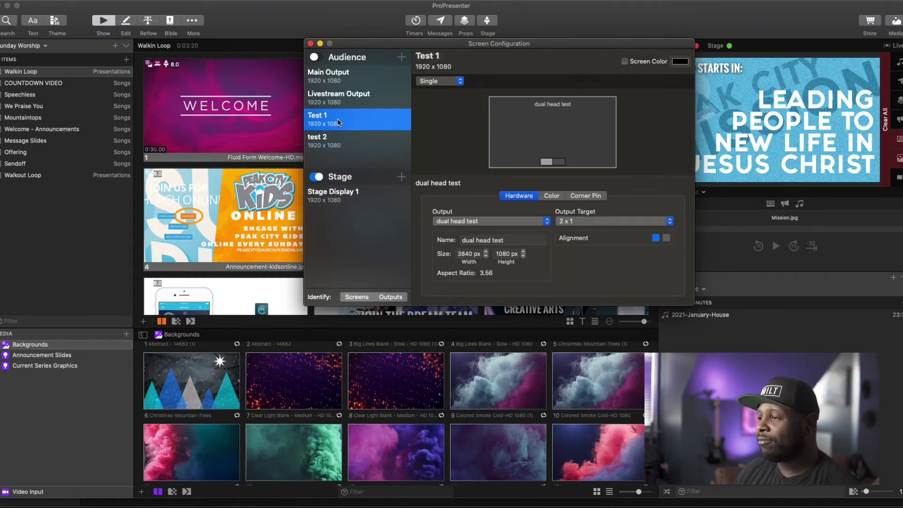
click(345, 146)
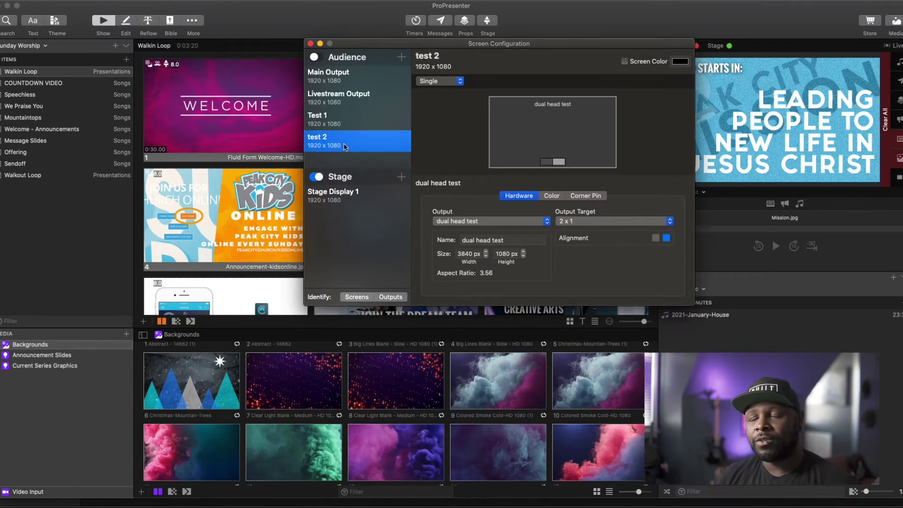
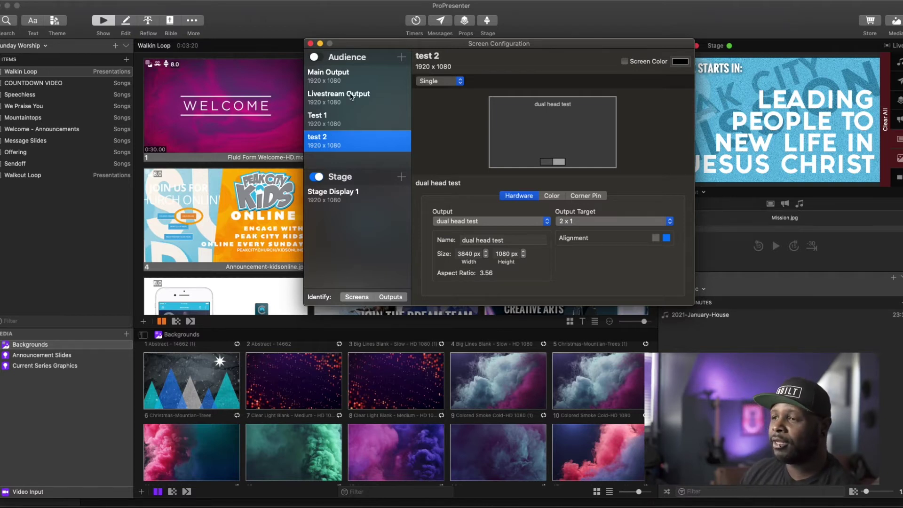
click(337, 119)
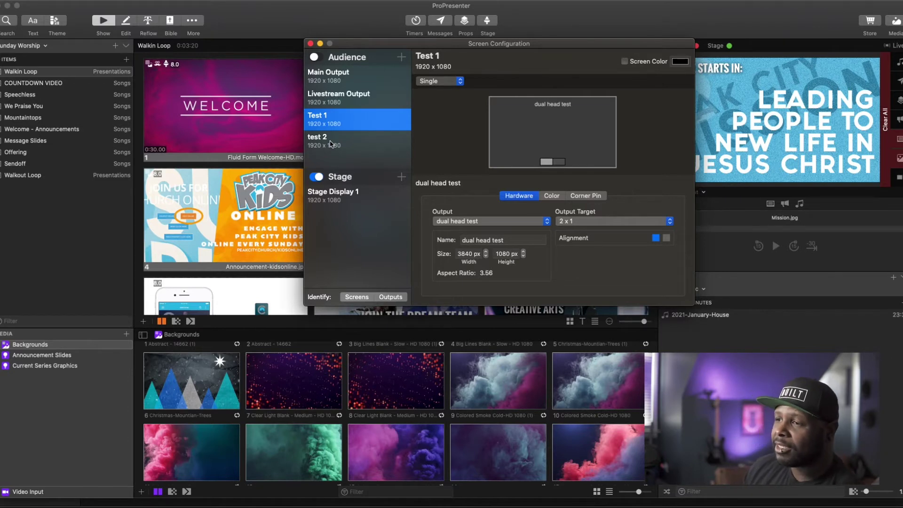
click(331, 141)
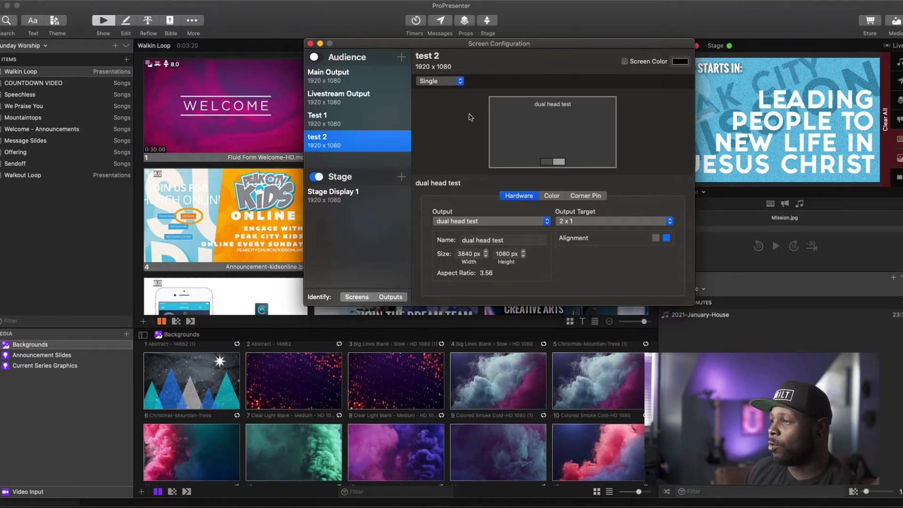
Enable a screen color for test 2 and set it to bright green.
click(626, 62)
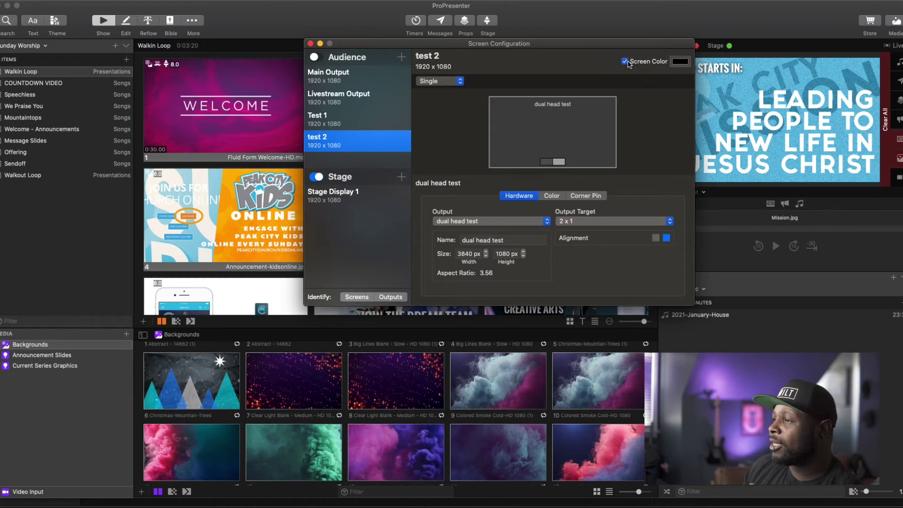
click(680, 61)
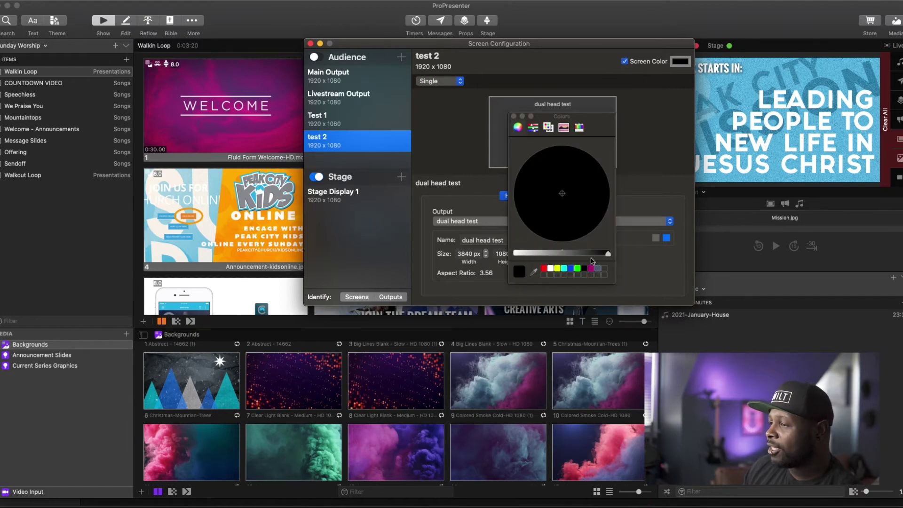
click(578, 271)
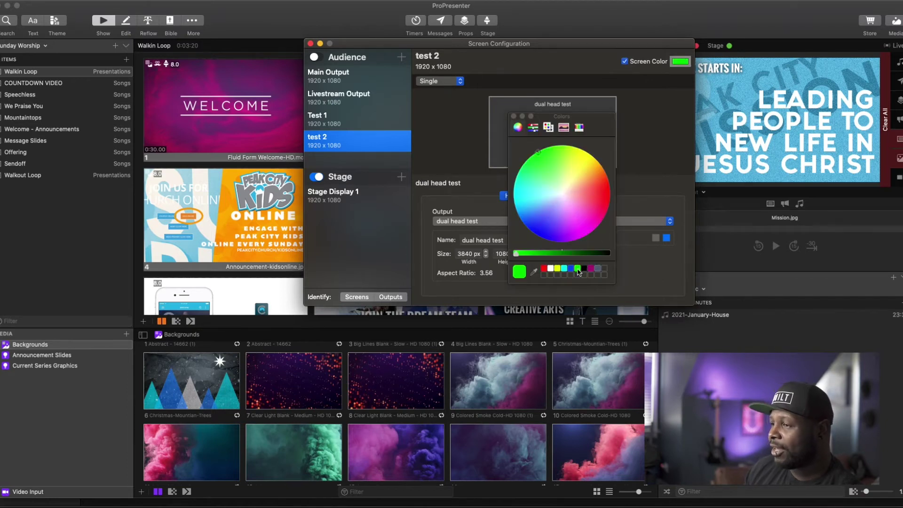
click(514, 116)
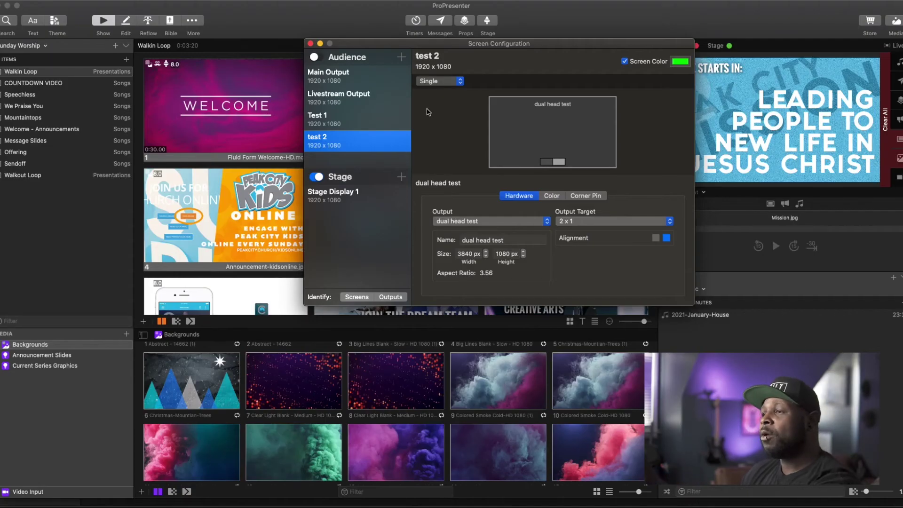
Review the Test 1, test 2, Main Output and Livestream Output configurations, then close the screen configuration.
click(330, 122)
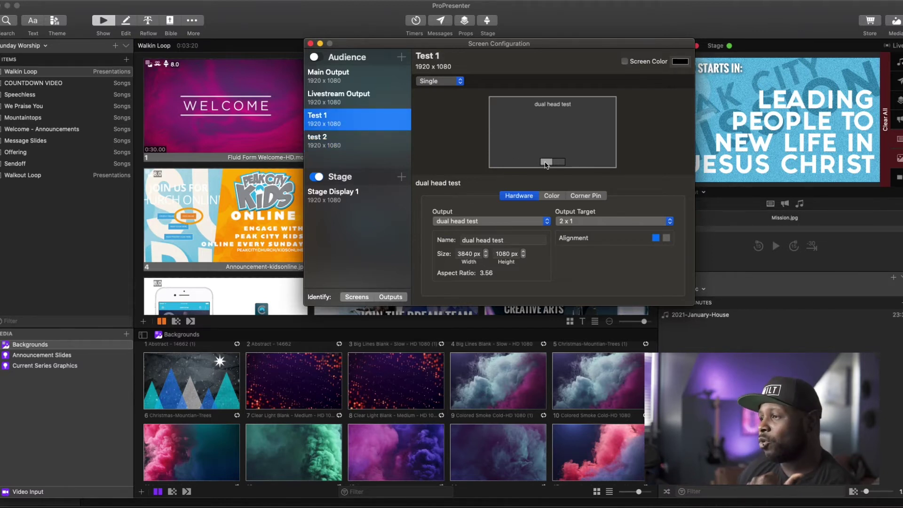
click(331, 141)
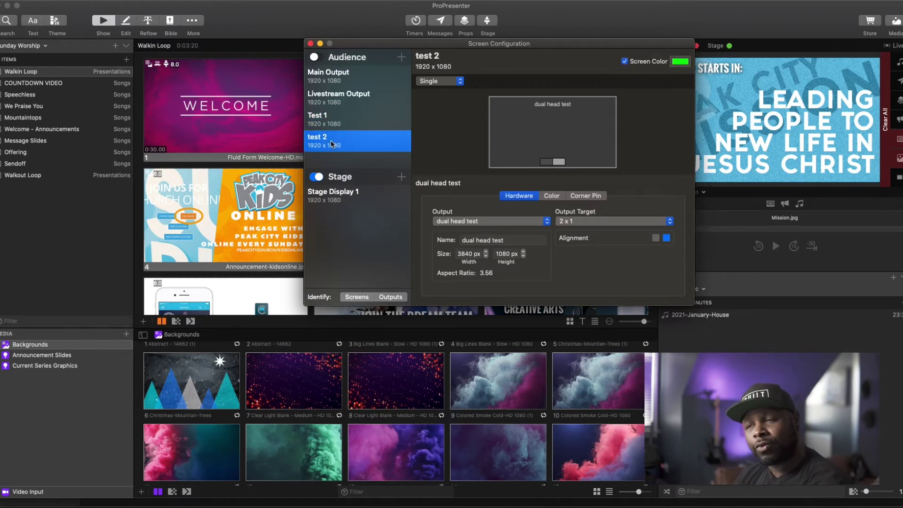
click(342, 79)
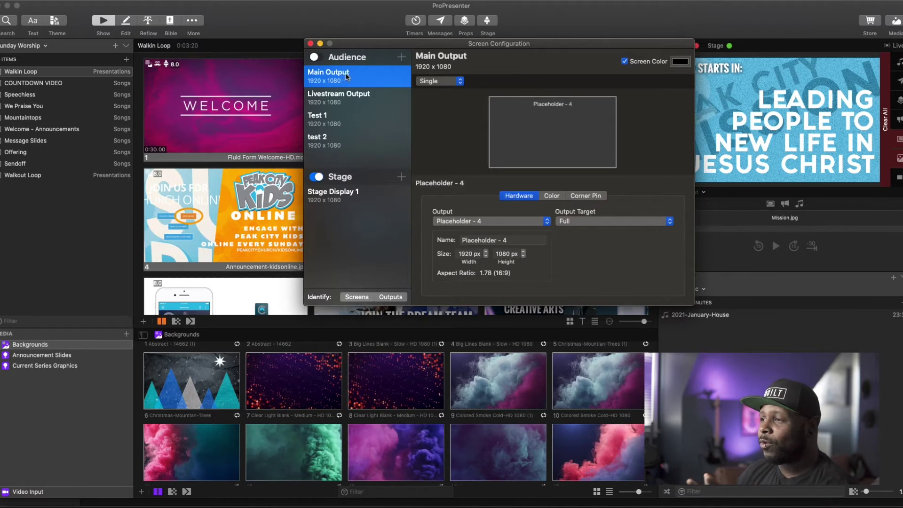
click(345, 100)
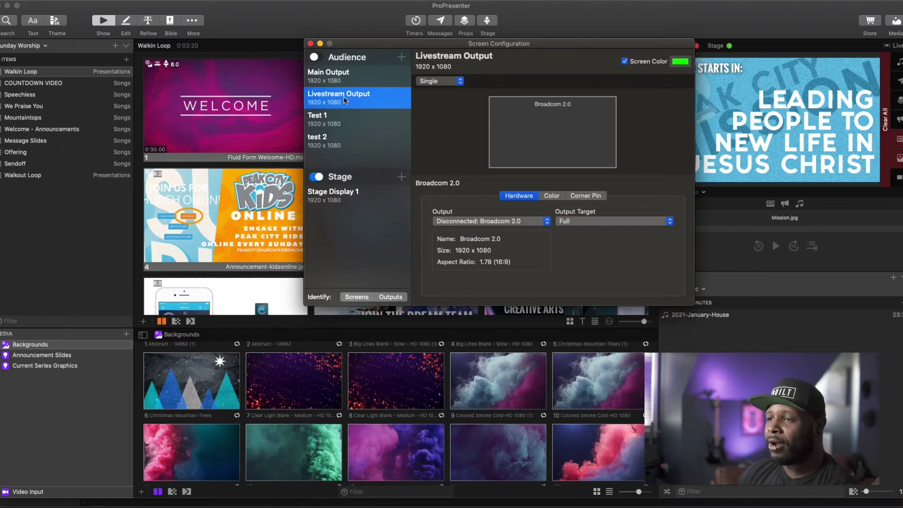
click(310, 44)
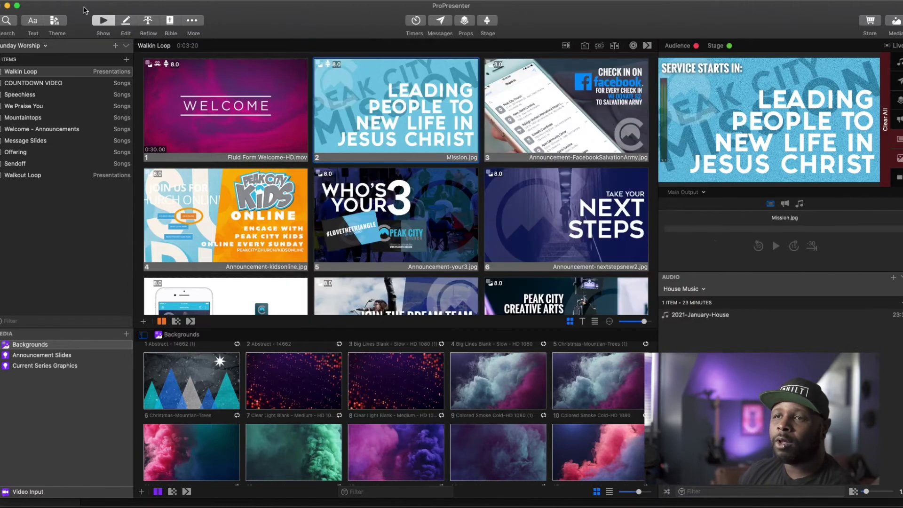
Open the audience Looks editor and display the Message L3 preset.
click(13, 2)
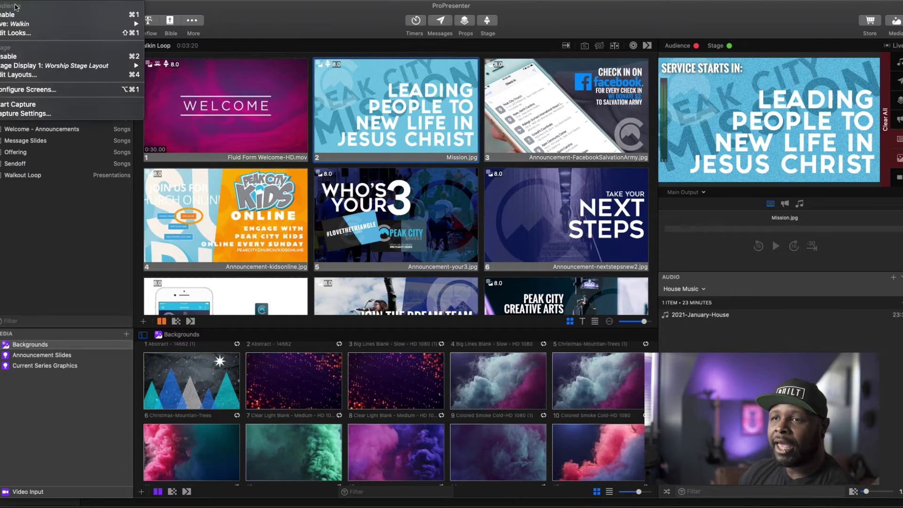
click(24, 33)
click(493, 162)
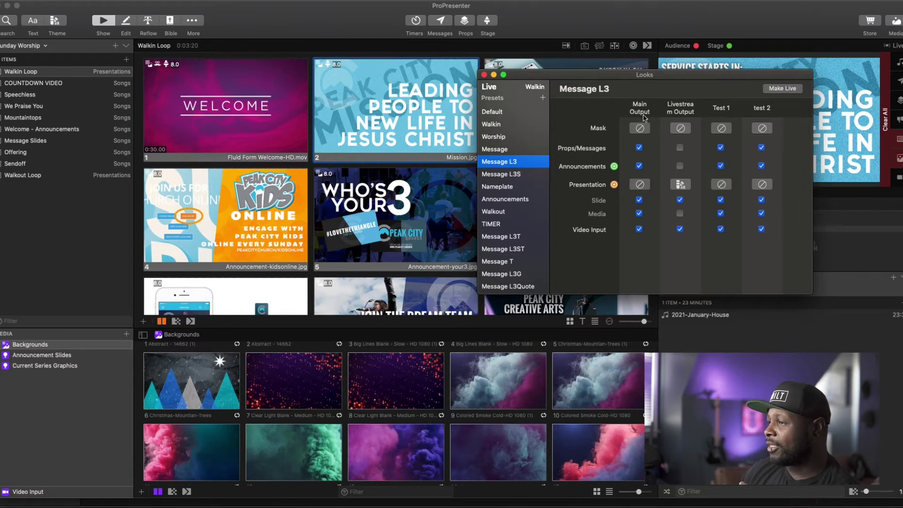
Inspect which presentation theme Message L3 applies to Livestream Output, leaving the theme unchanged.
click(638, 147)
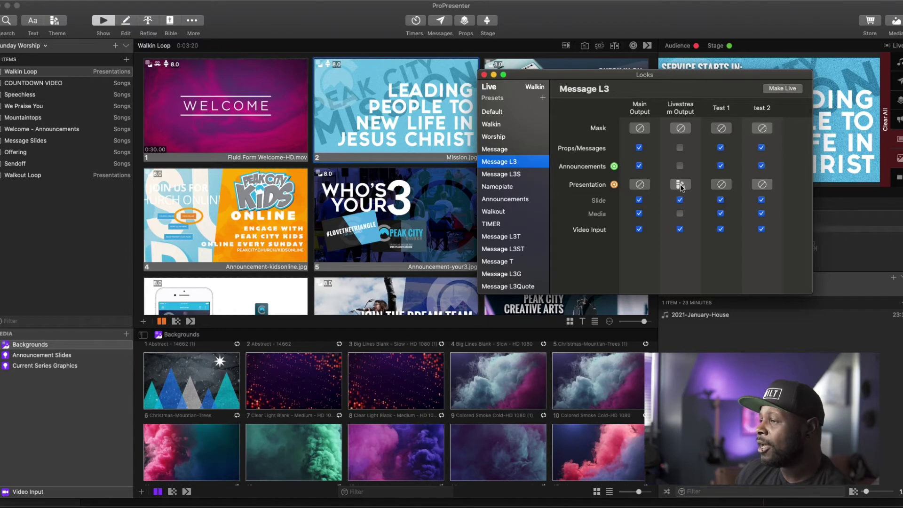
click(680, 185)
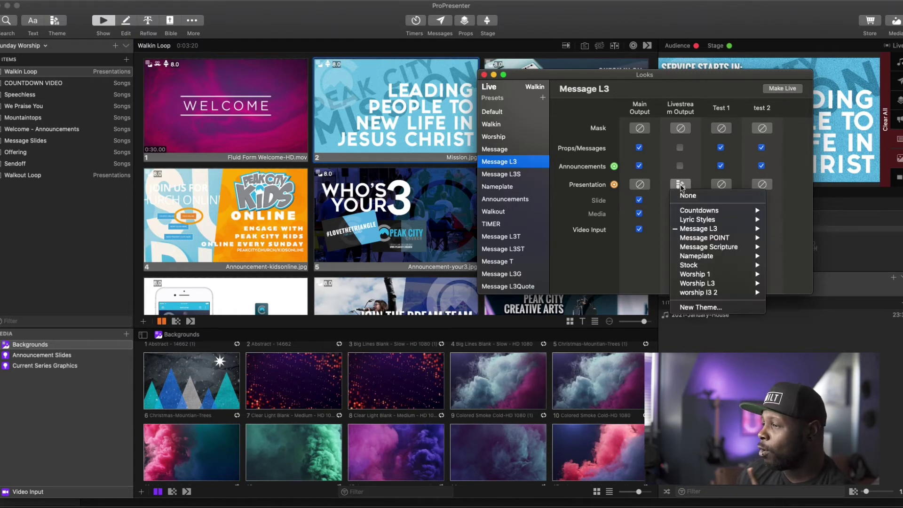
mouse_move(700, 228)
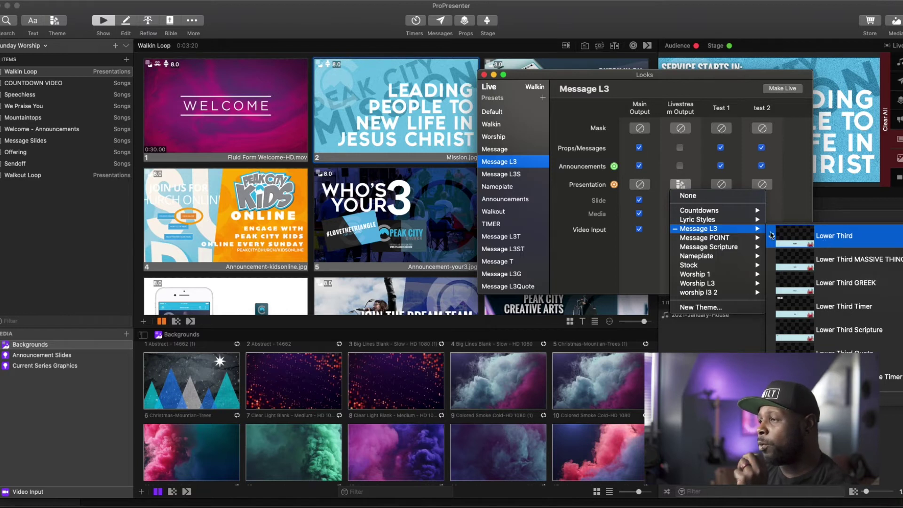
click(666, 262)
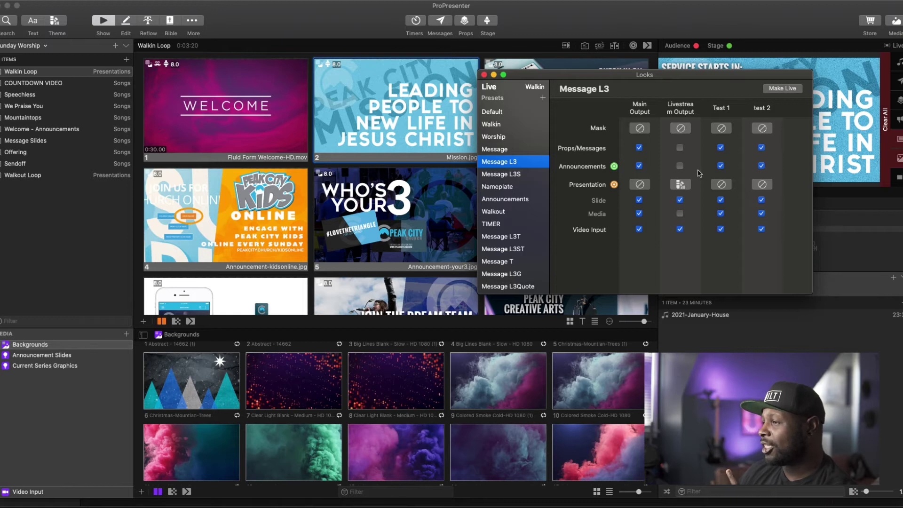
In Message L3, disable props/messages, announcements and media for test 2 and assign its presentation the Message L3 Lower Third theme.
click(763, 148)
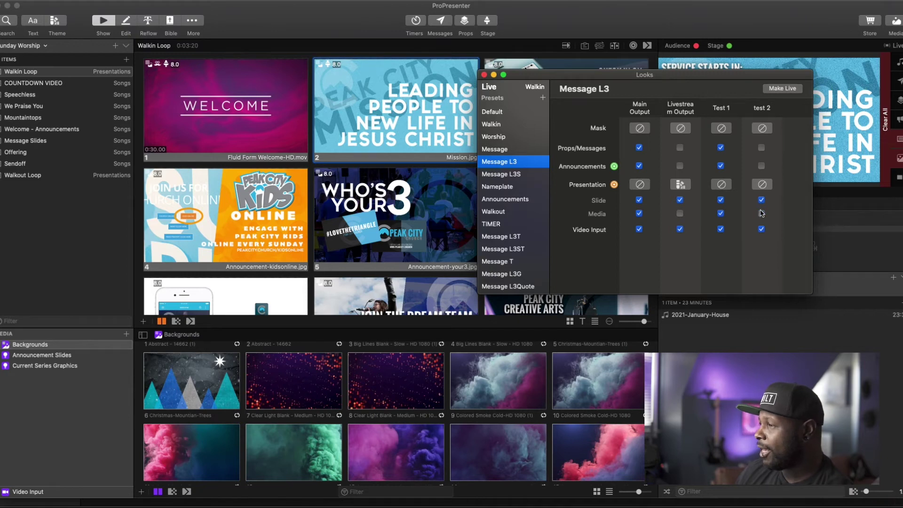
click(762, 184)
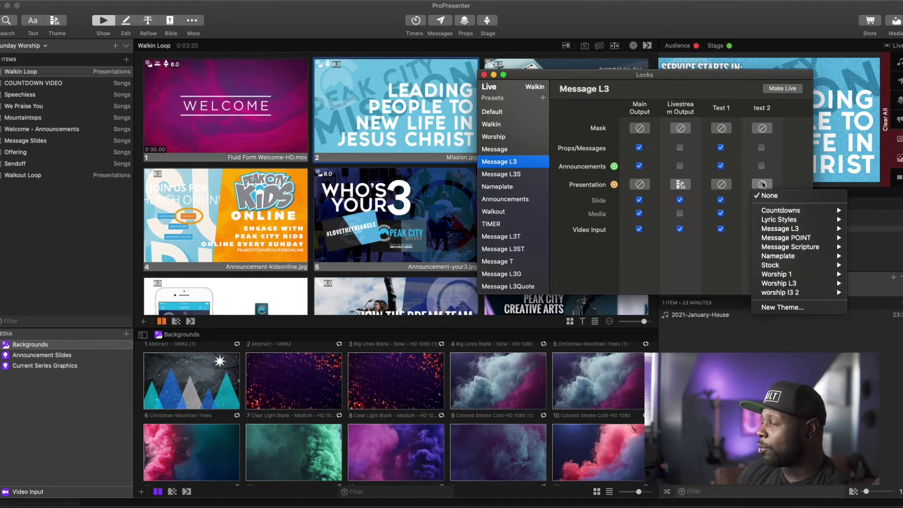
mouse_move(798, 231)
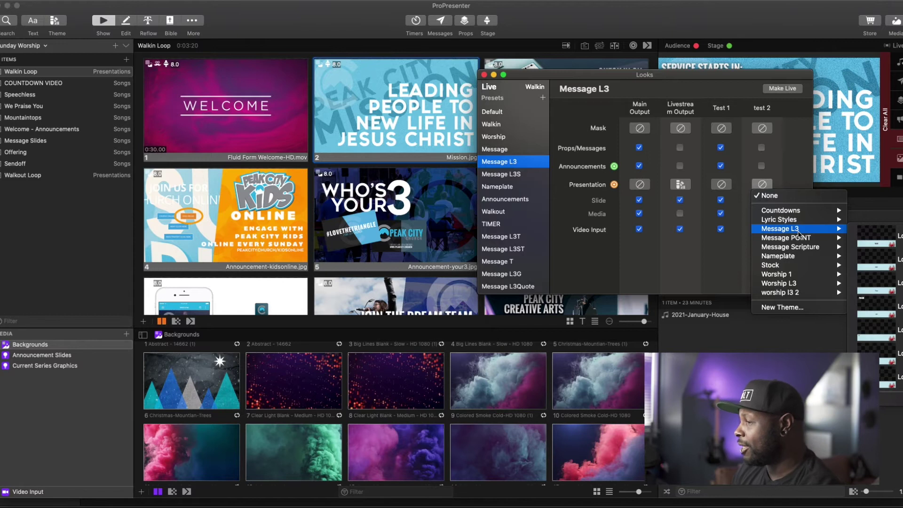
click(890, 236)
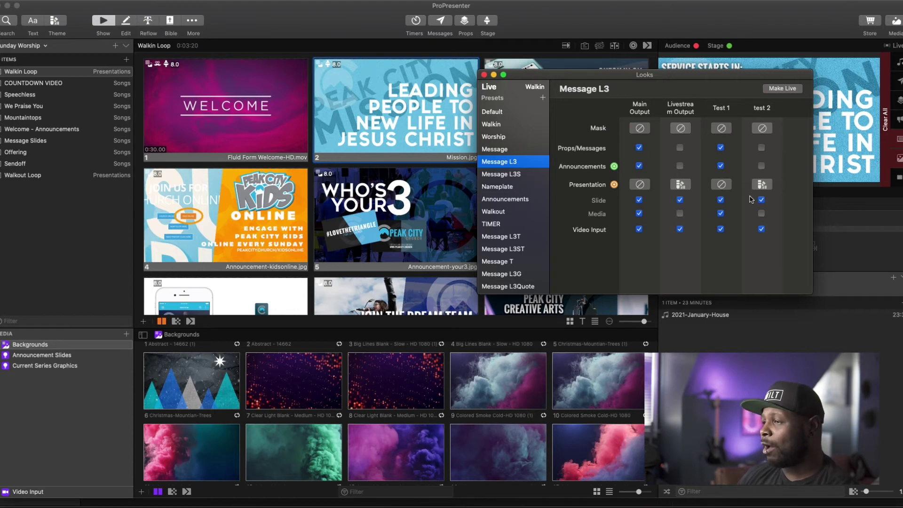
In the Nameplate look, assign the Nameplate Template theme to test 2's presentation layer.
click(497, 187)
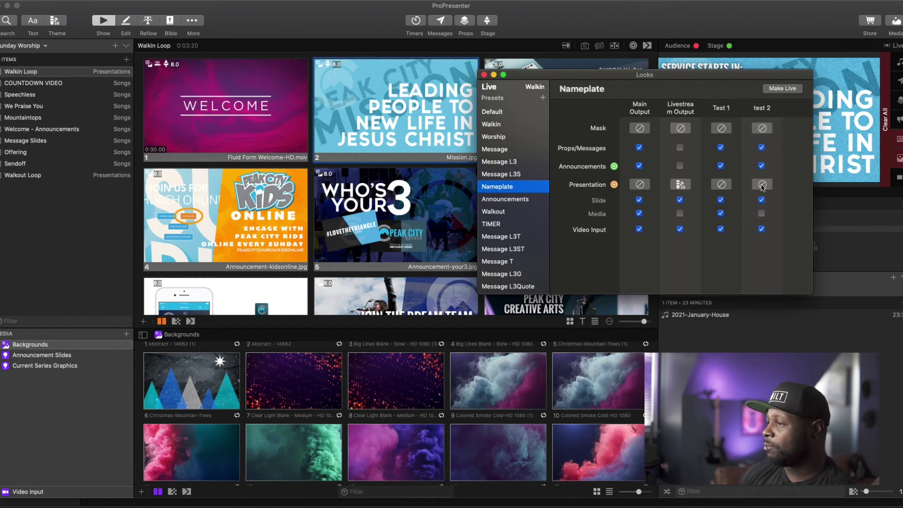
click(762, 184)
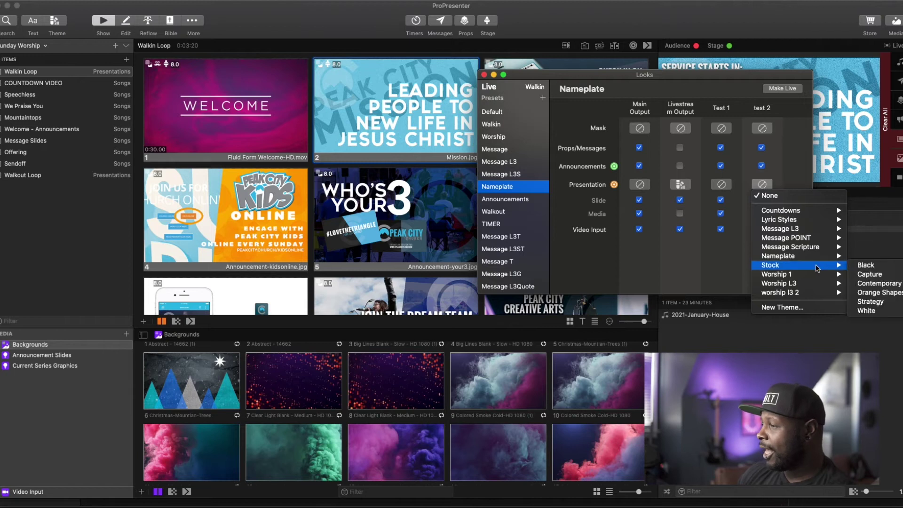
mouse_move(842, 256)
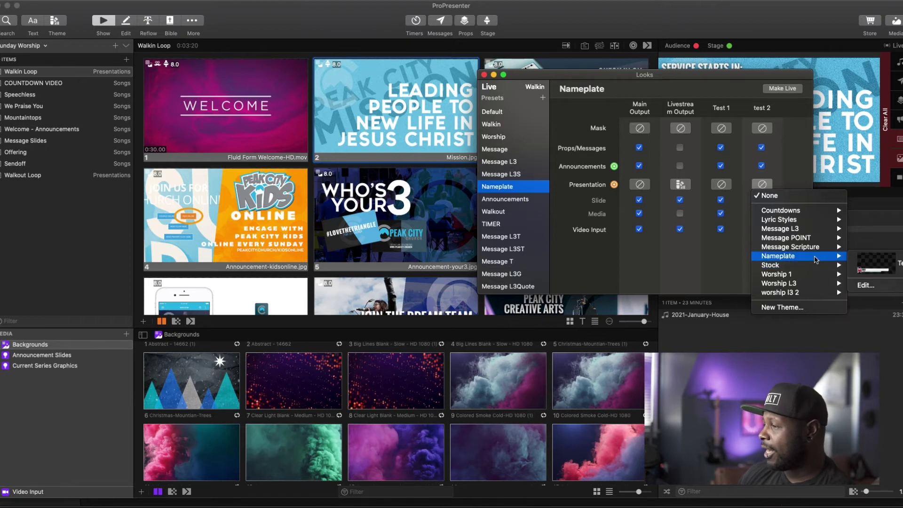
click(872, 263)
Check the presentation theme assigned to Livestream Output in the Nameplate look without changing it.
click(681, 185)
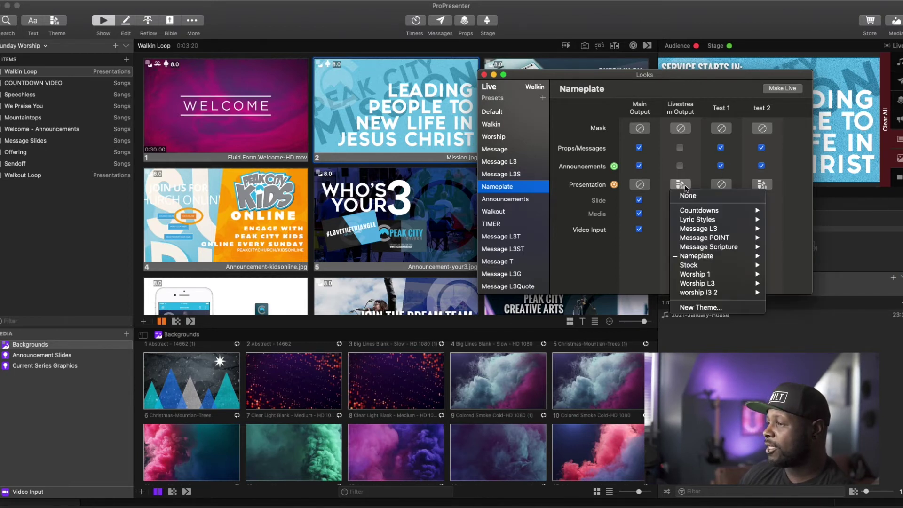
mouse_move(730, 260)
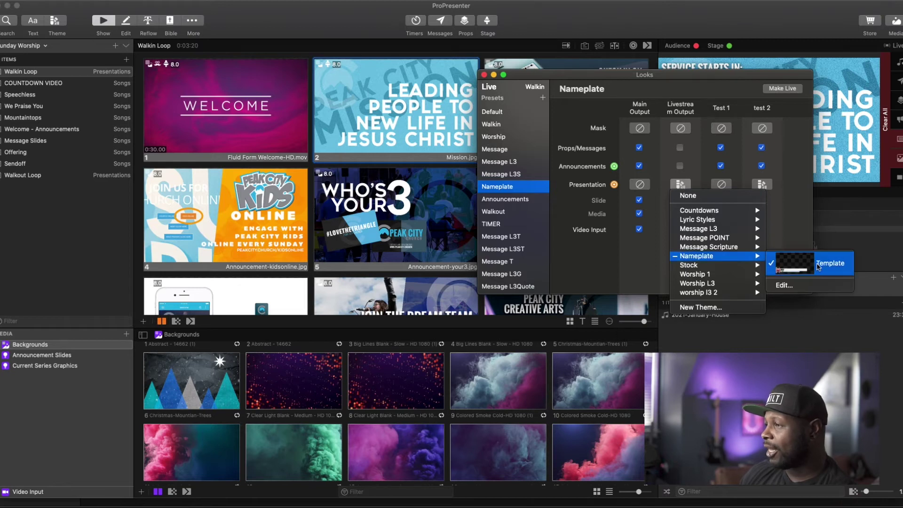
click(632, 266)
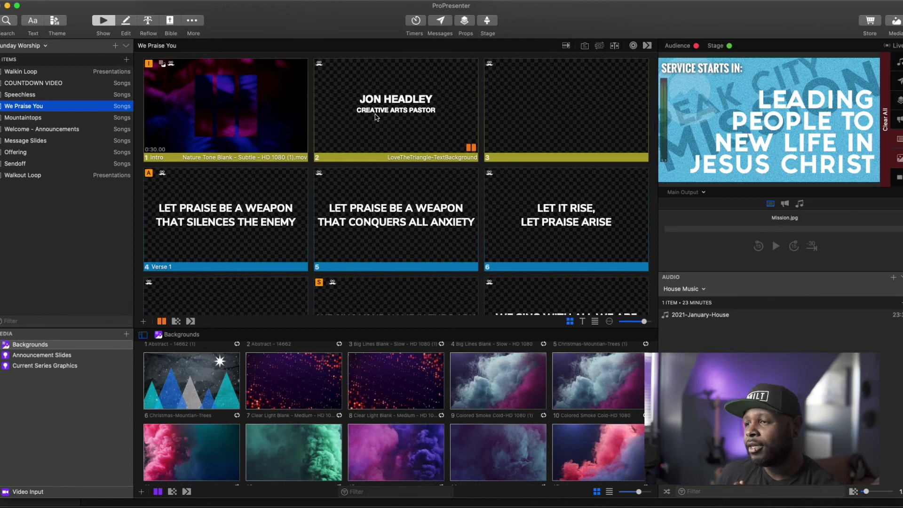
Inspect the audience look action on slide 2 of We Praise You and keep its current setting.
right_click(376, 117)
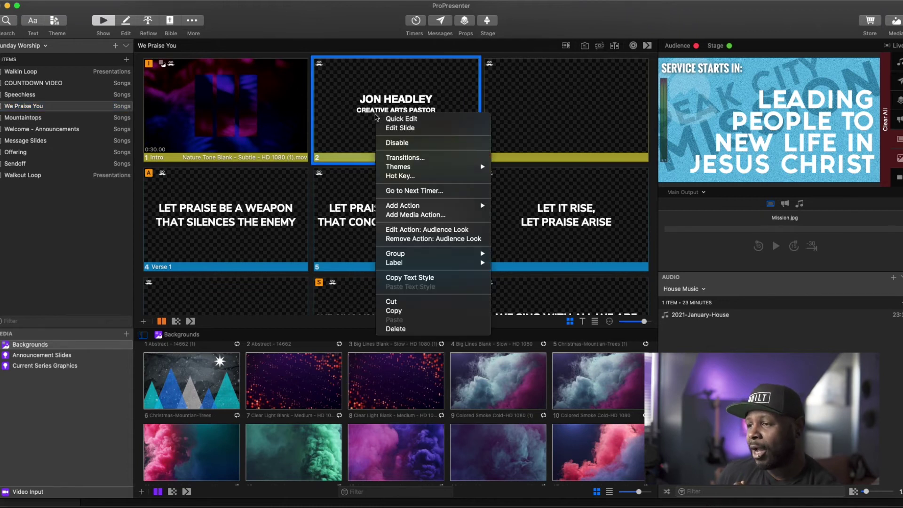
click(429, 229)
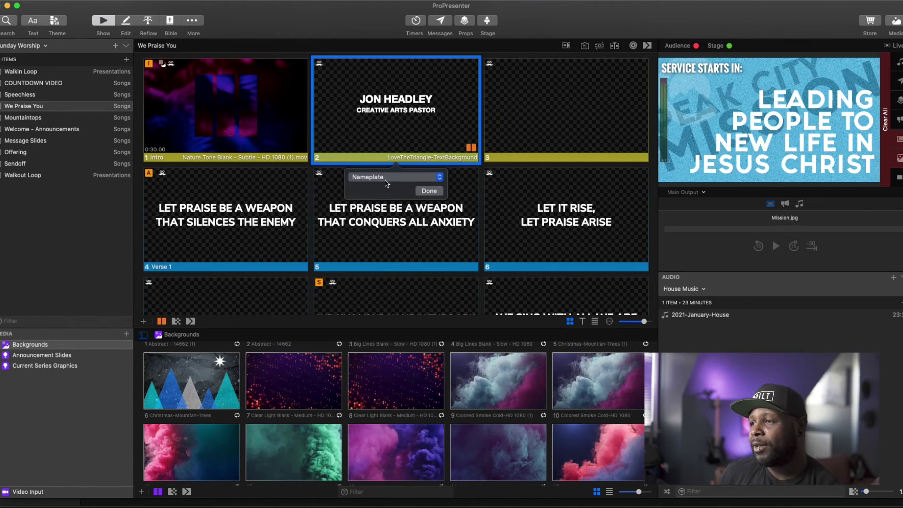
click(429, 191)
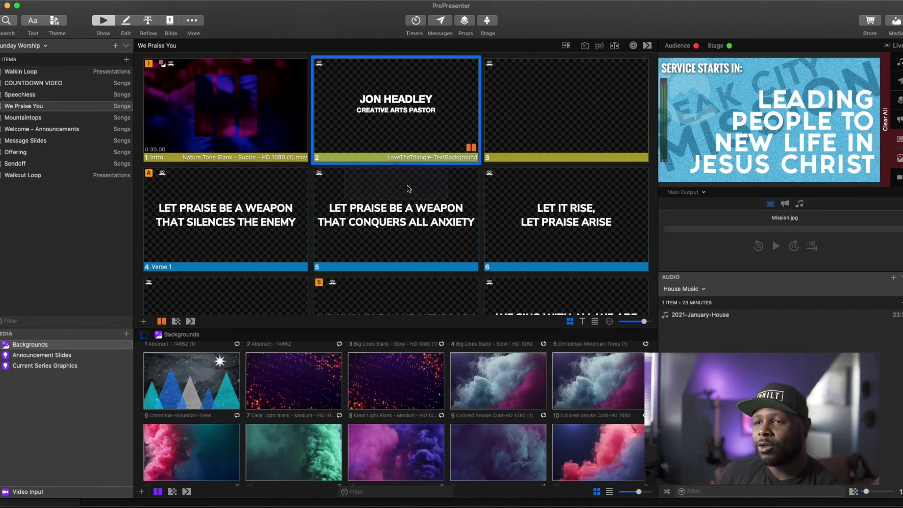
In the Speechless song, add an audience look action for the Worship look to slide 2.
click(23, 97)
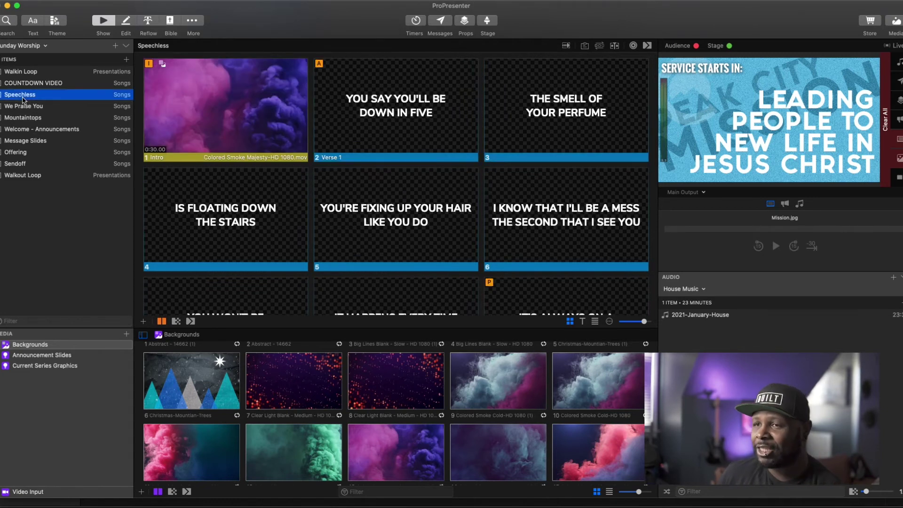
right_click(381, 121)
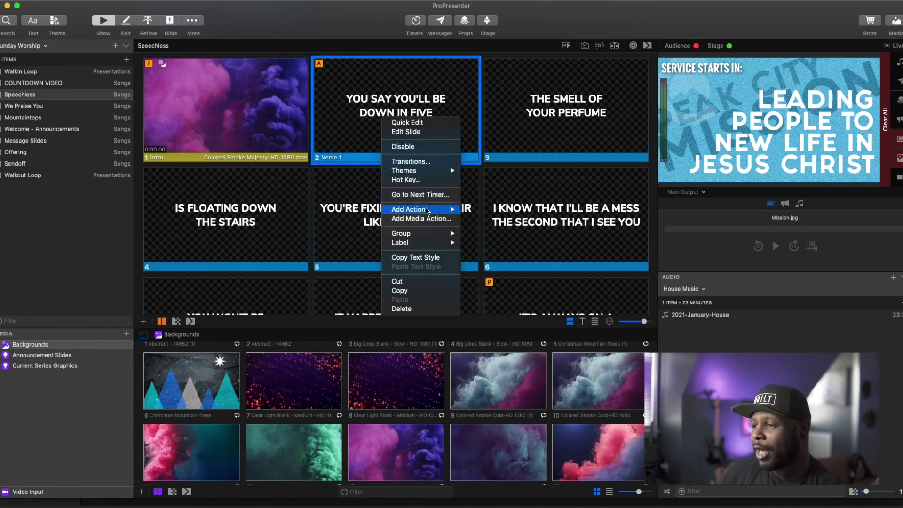
mouse_move(426, 210)
mouse_move(511, 224)
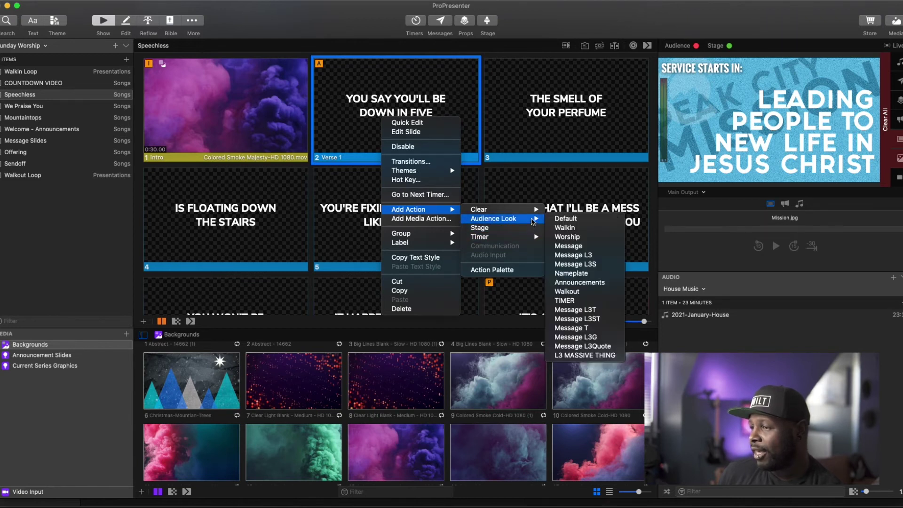
click(579, 237)
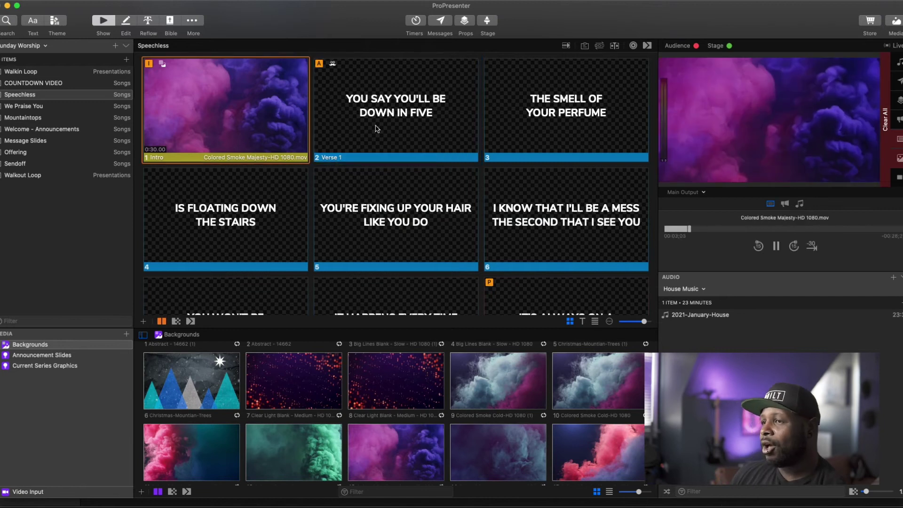
Trigger slides 2 and 3 of Speechless and check their lyrics with the output preview switched to Livestream Output.
click(403, 137)
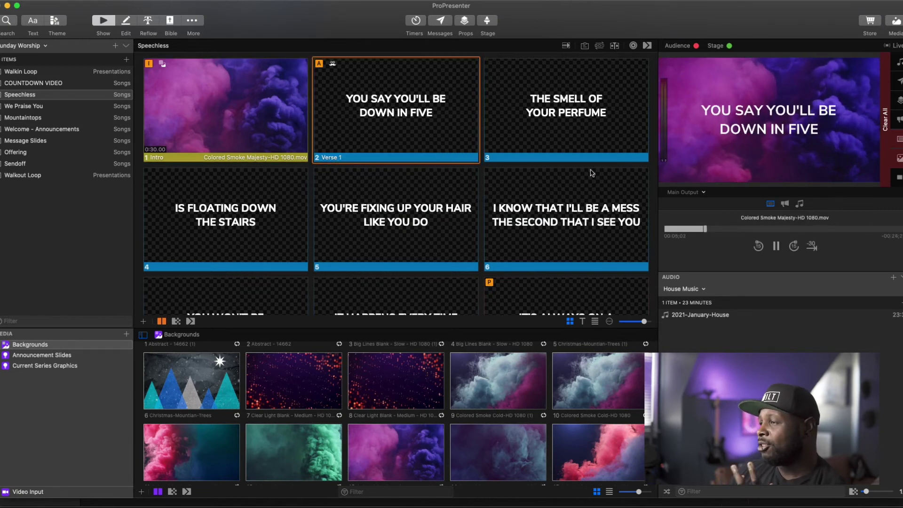
click(691, 194)
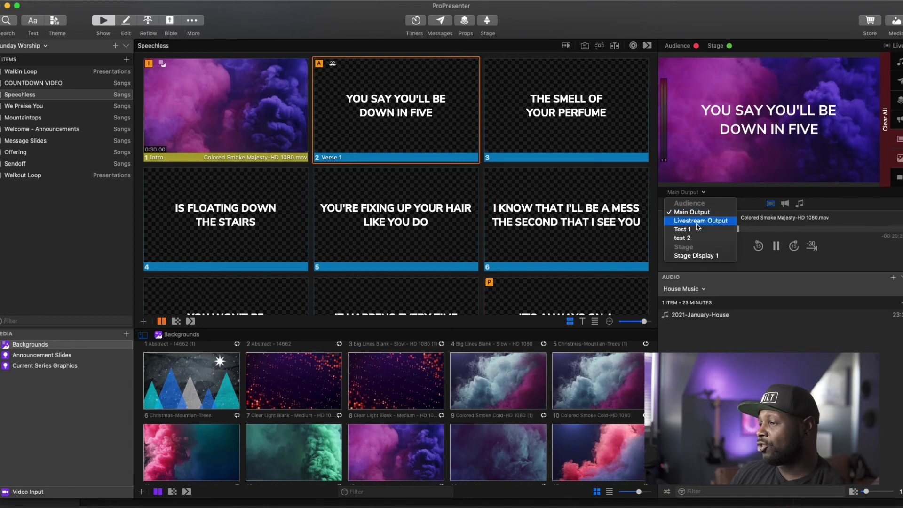
click(695, 221)
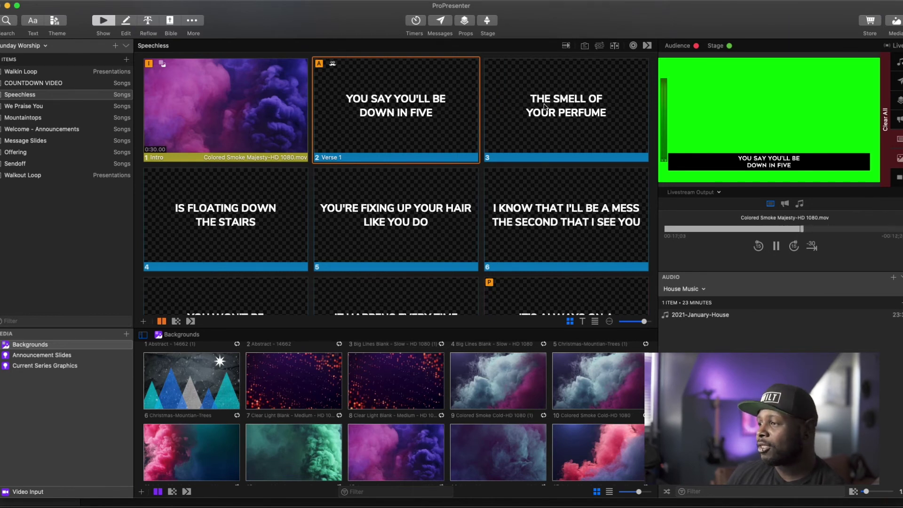
click(559, 122)
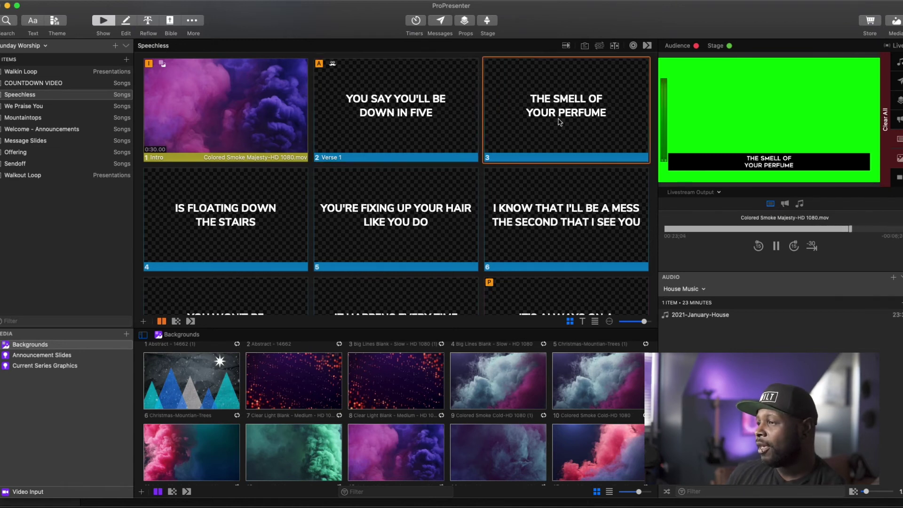
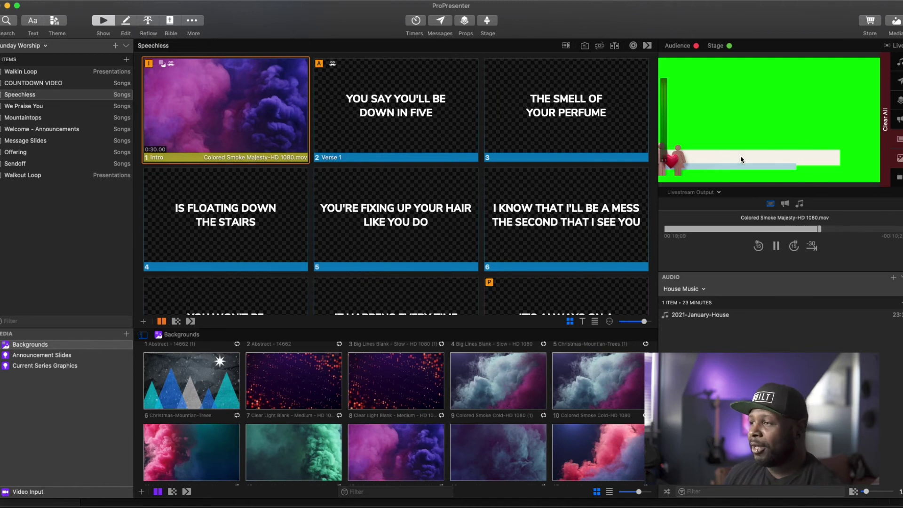
Compare the livestream look by triggering slide 3 directly after the Intro slide, and again after slide 2.
click(550, 114)
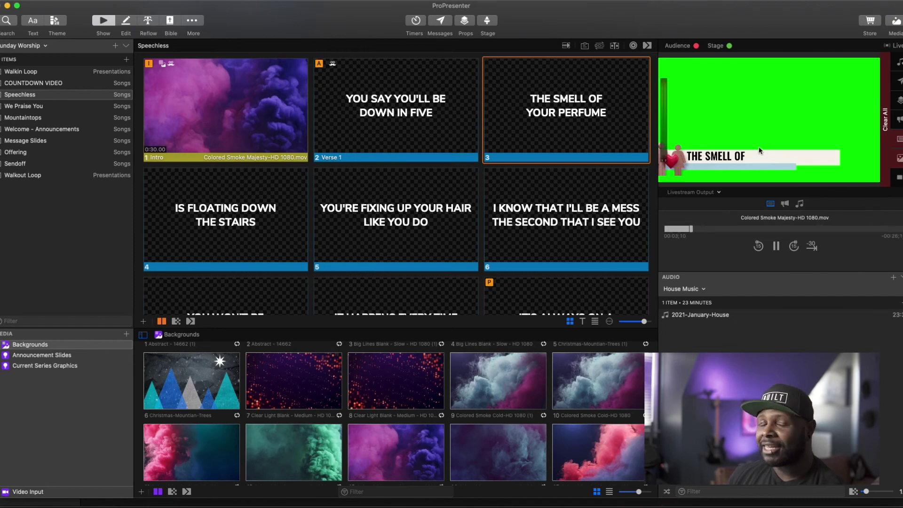
click(420, 113)
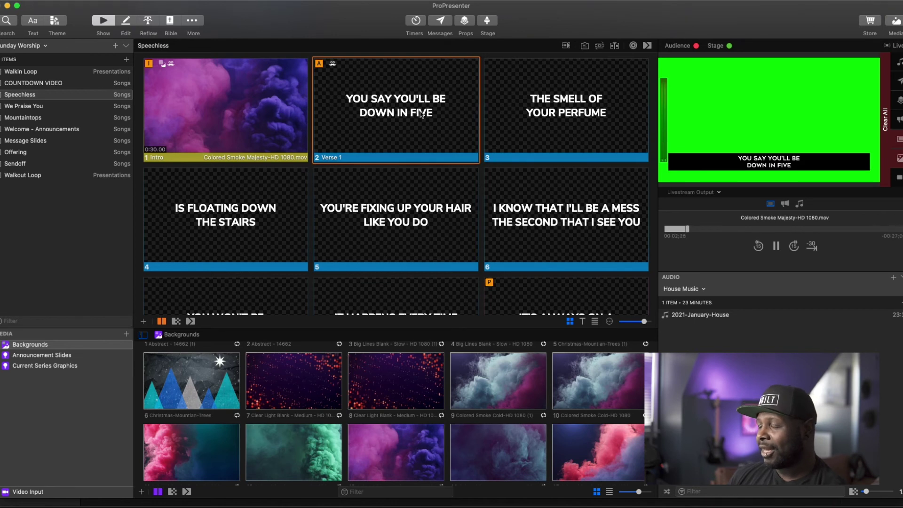
key(Right)
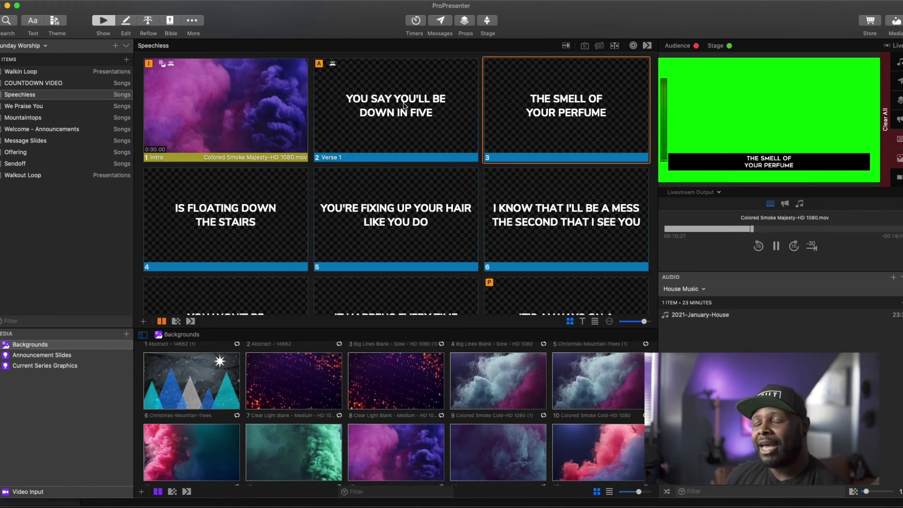
Add the Worship audience look action to slides 3 through 52 of Speechless in one operation.
click(550, 123)
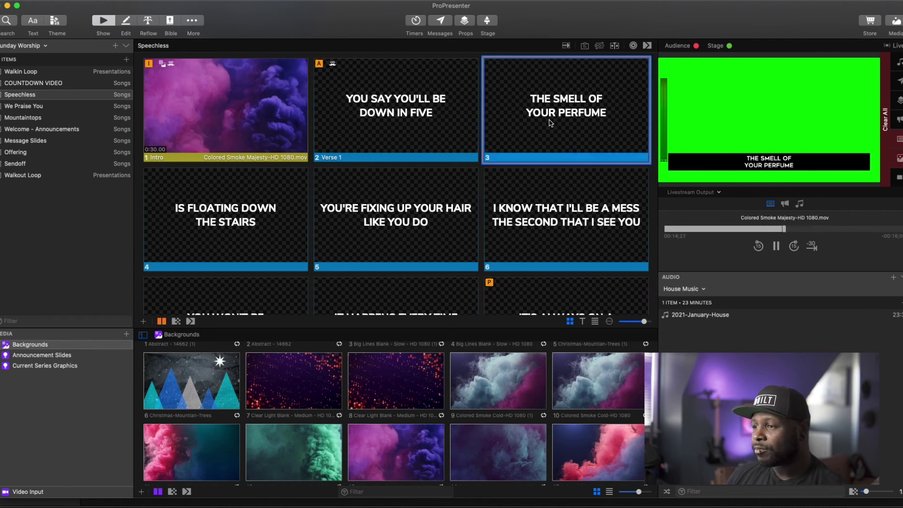
scroll(551, 123, down, 15)
scroll(550, 122, down, 8)
scroll(550, 123, down, 4)
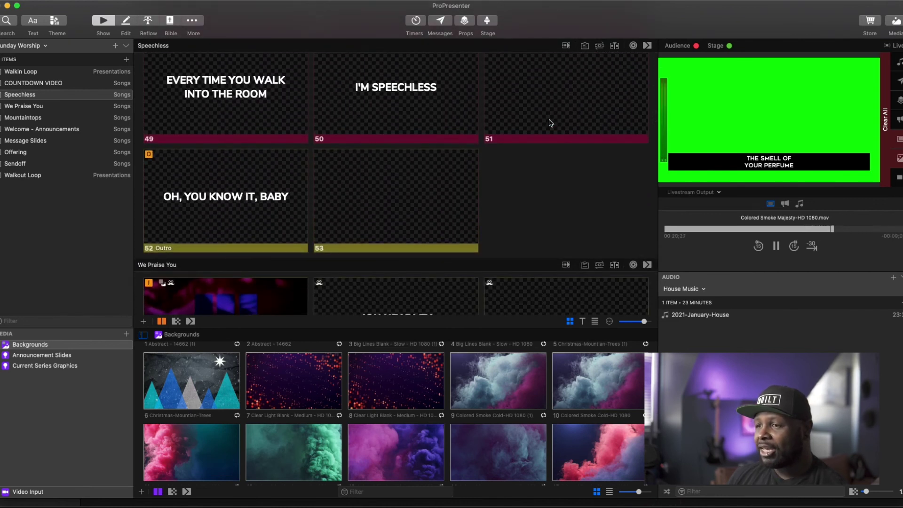
shift+click(200, 214)
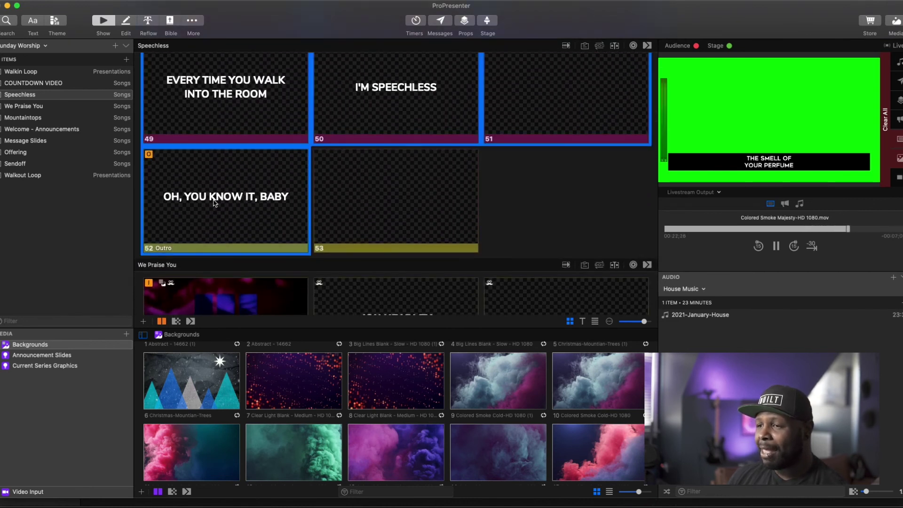
right_click(213, 202)
mouse_move(250, 257)
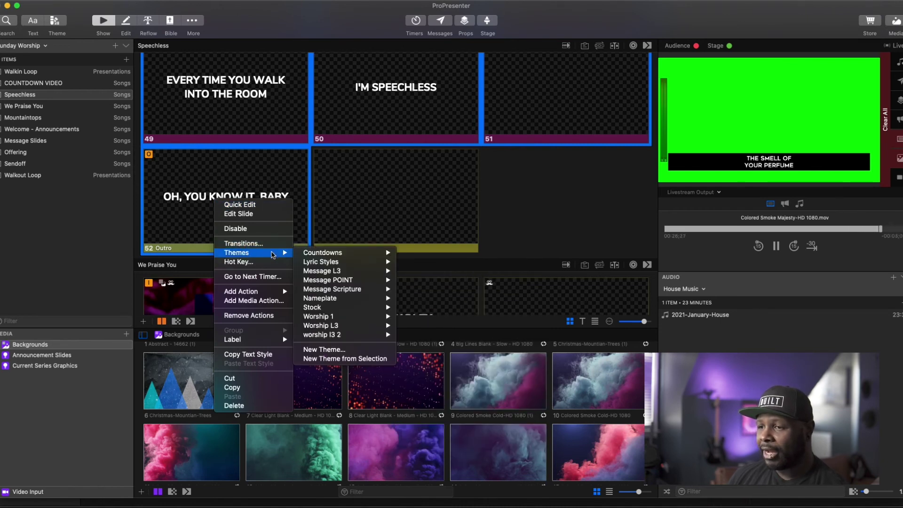
mouse_move(270, 292)
mouse_move(354, 305)
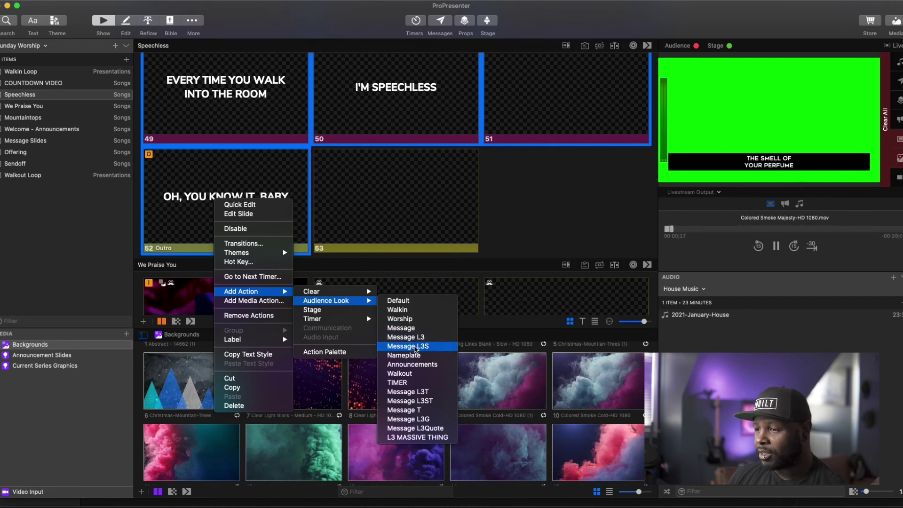
click(412, 329)
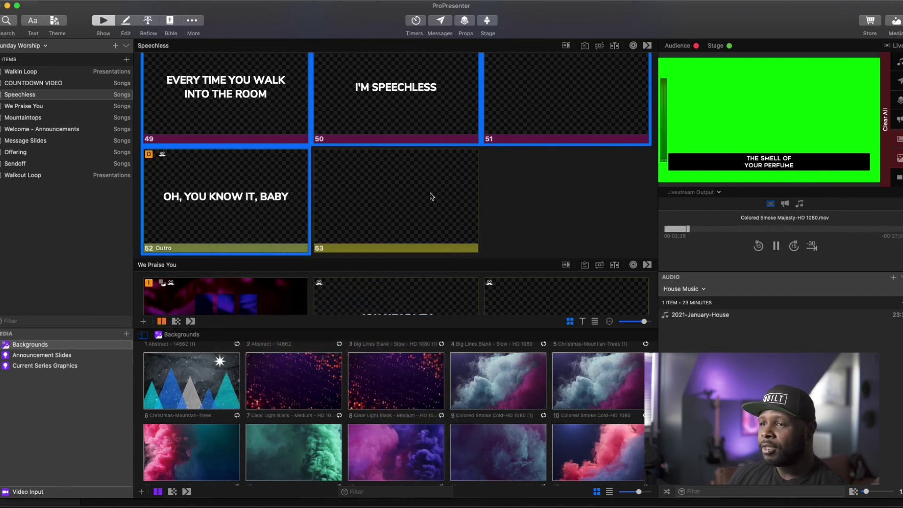
Test the added look actions on Livestream Output by triggering slides 4 and 5, the Intro slide and slide 6.
scroll(419, 185, up, 5)
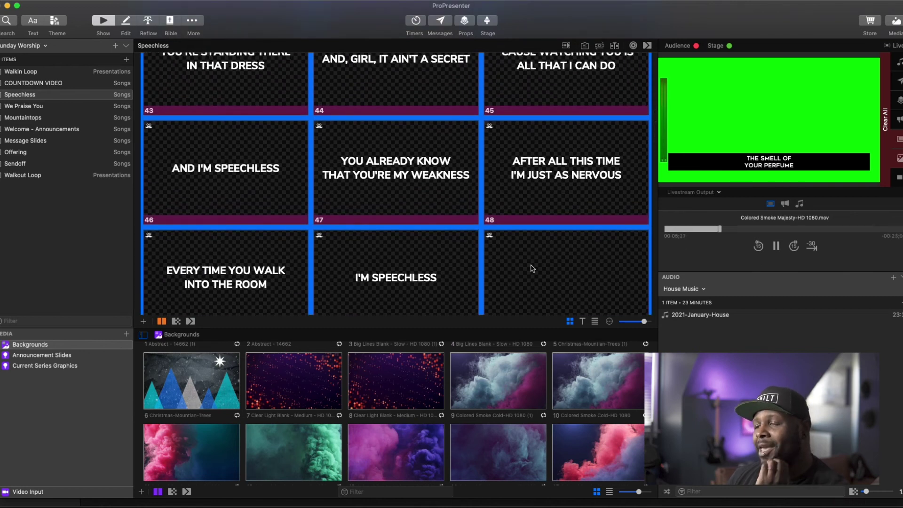
scroll(532, 269, up, 15)
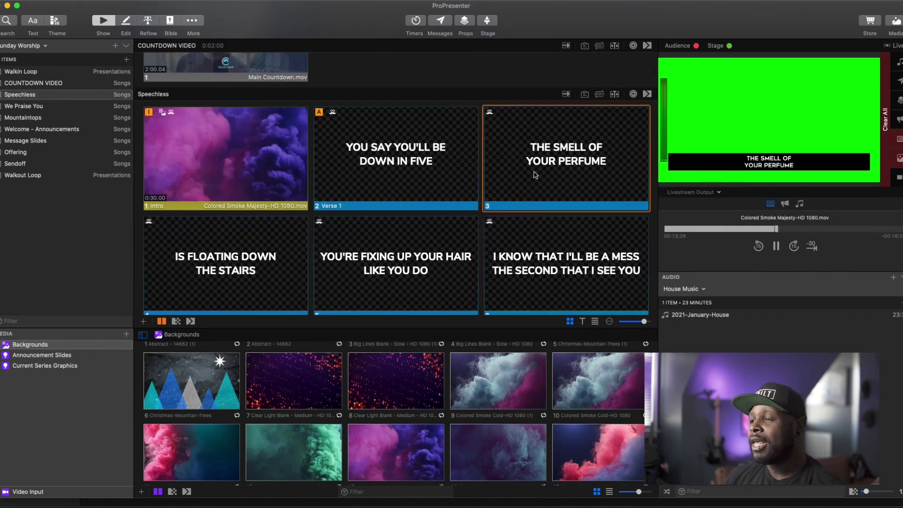
click(298, 246)
click(391, 261)
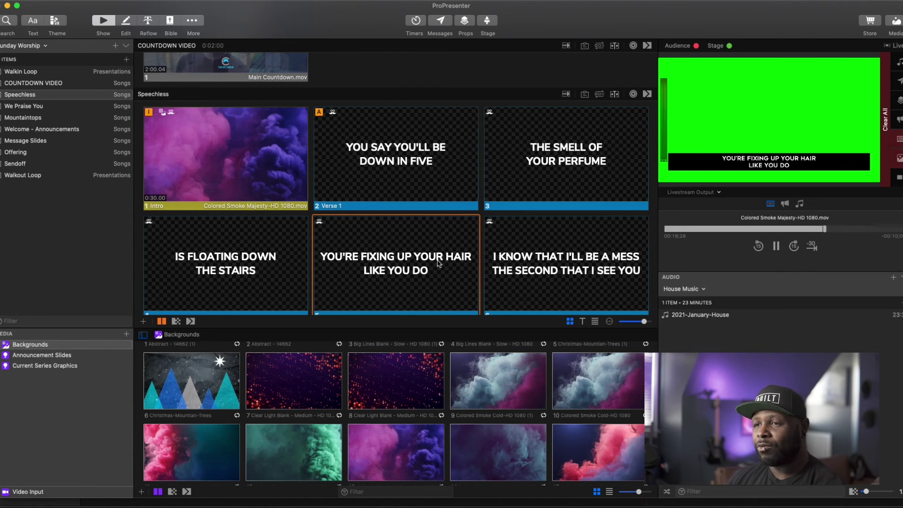
click(231, 151)
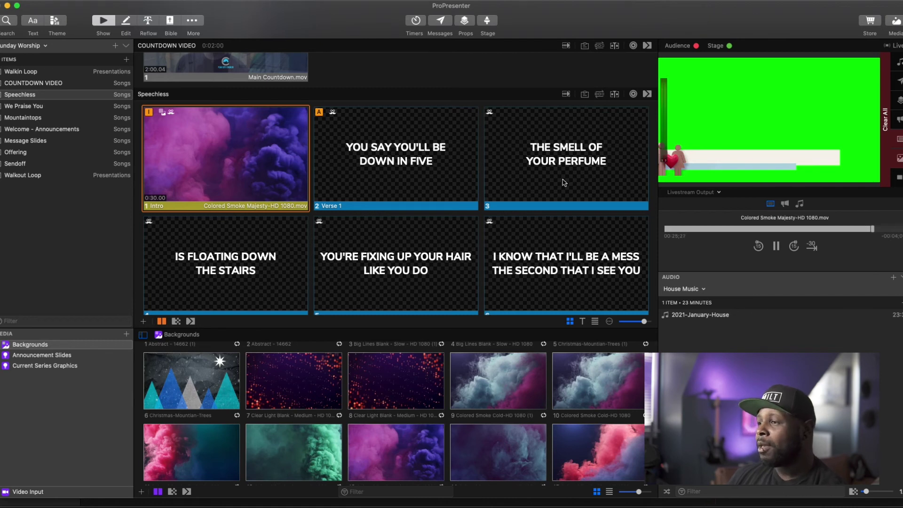
click(556, 251)
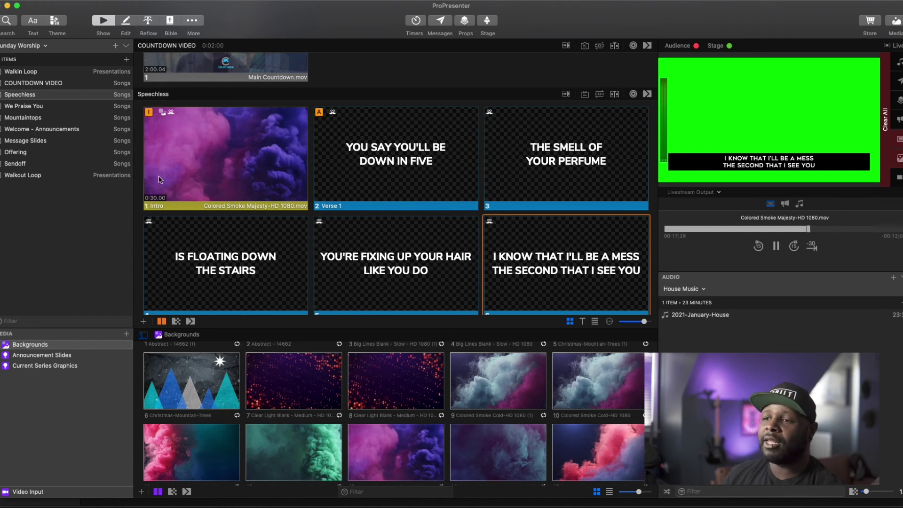
Change the audience look action on the Intro slide of Speechless to Message.
right_click(215, 168)
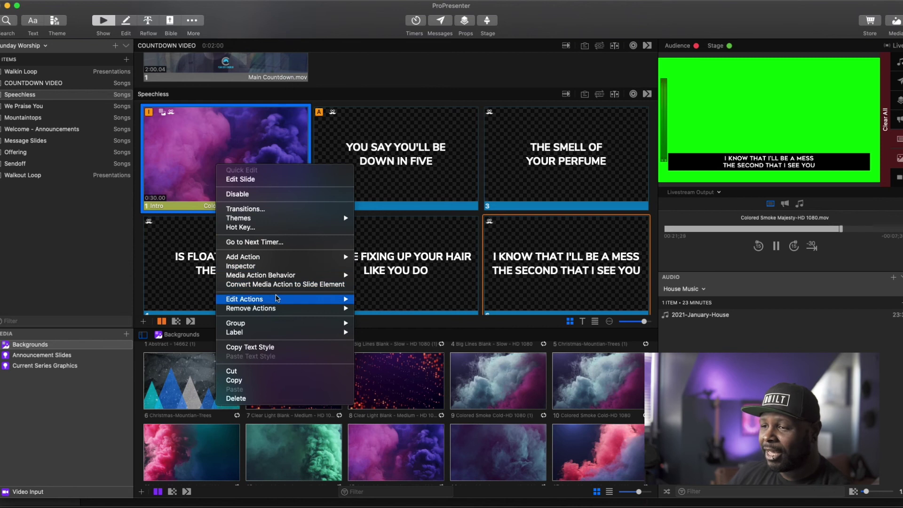
mouse_move(277, 299)
click(374, 299)
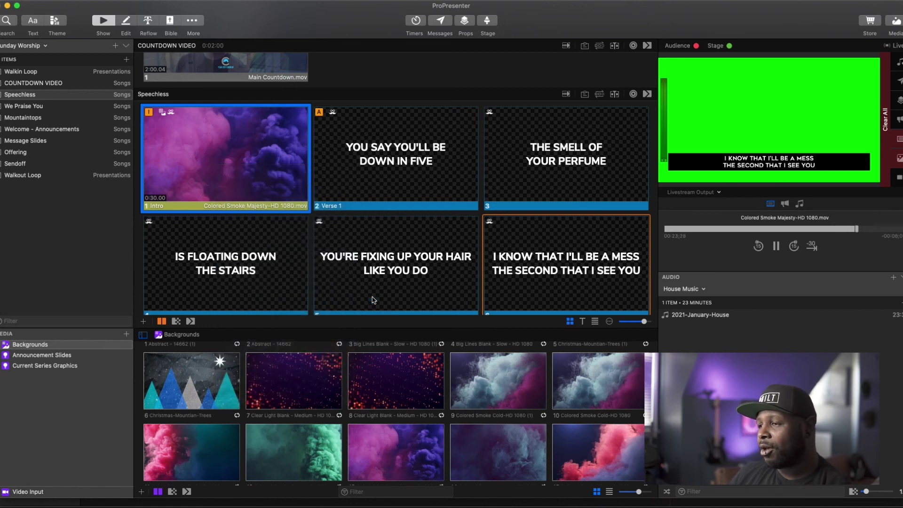
click(197, 226)
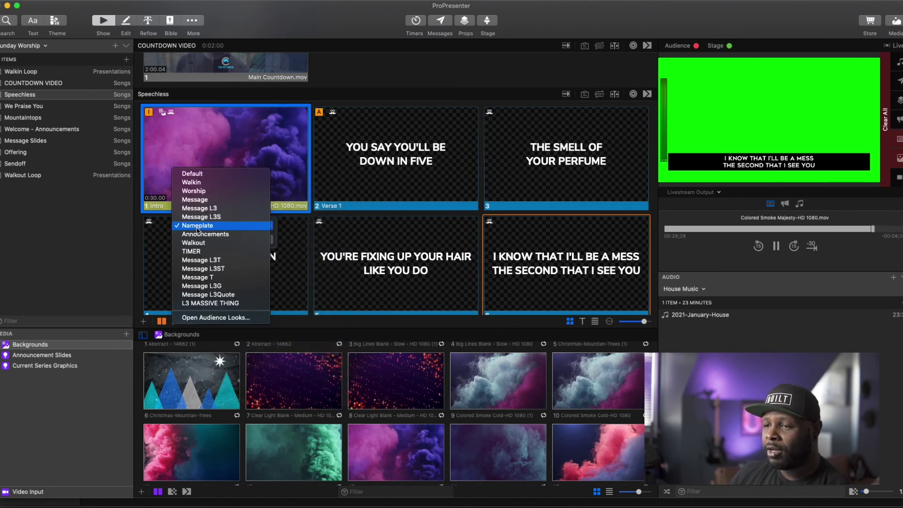
click(202, 199)
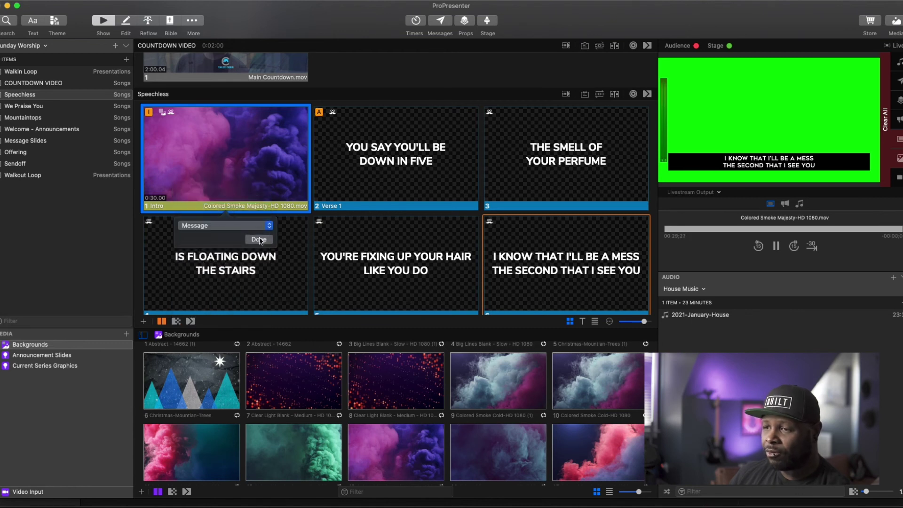
click(258, 240)
Trigger the Intro slide and slide 39 of Speechless to check the looks in the output preview.
click(245, 186)
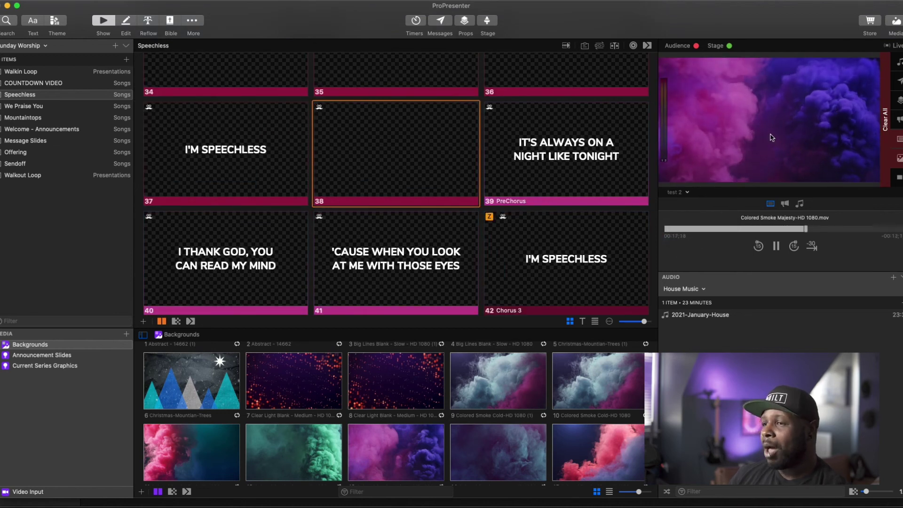
click(560, 135)
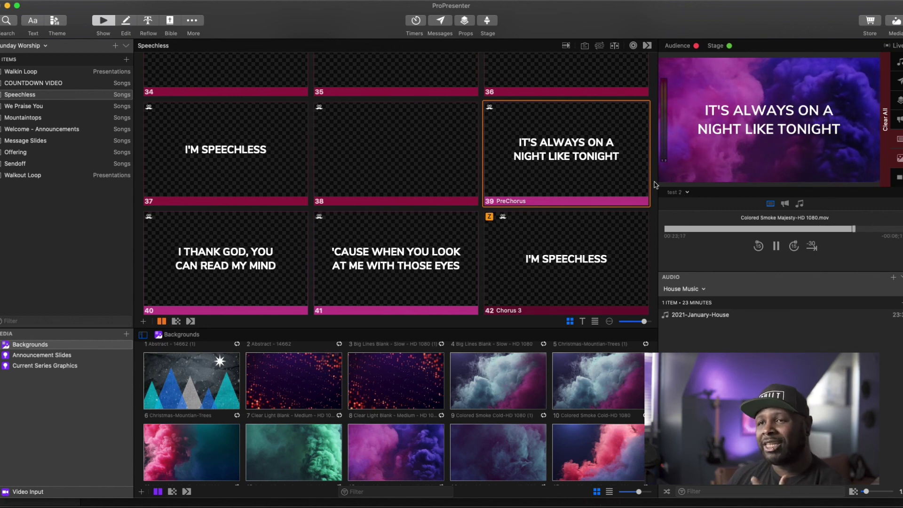
Open the audience looks editor and review the layer settings of the presets from Walkin to Nameplate, returning to Message L3S.
click(21, 0)
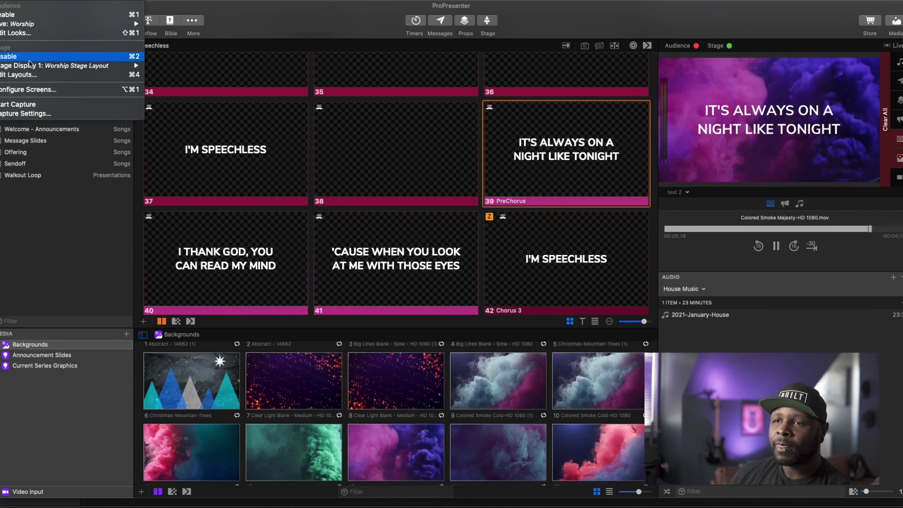
click(20, 34)
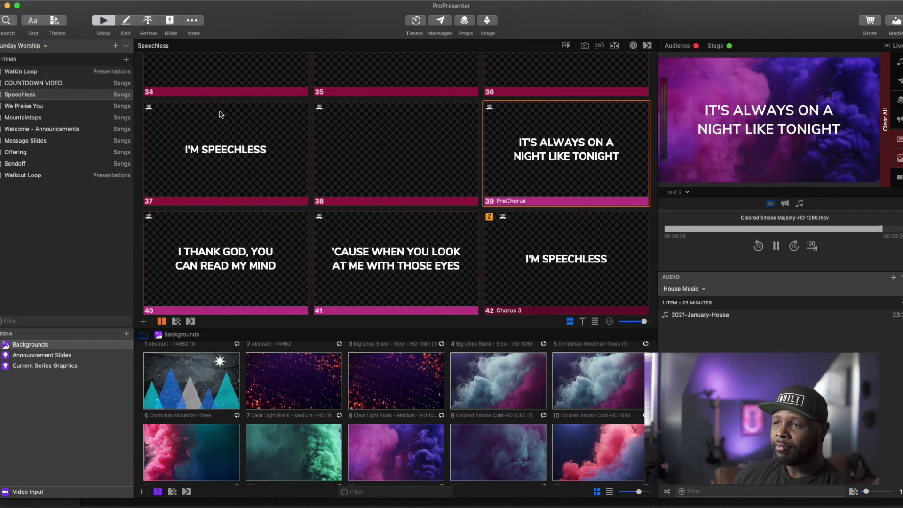
click(499, 125)
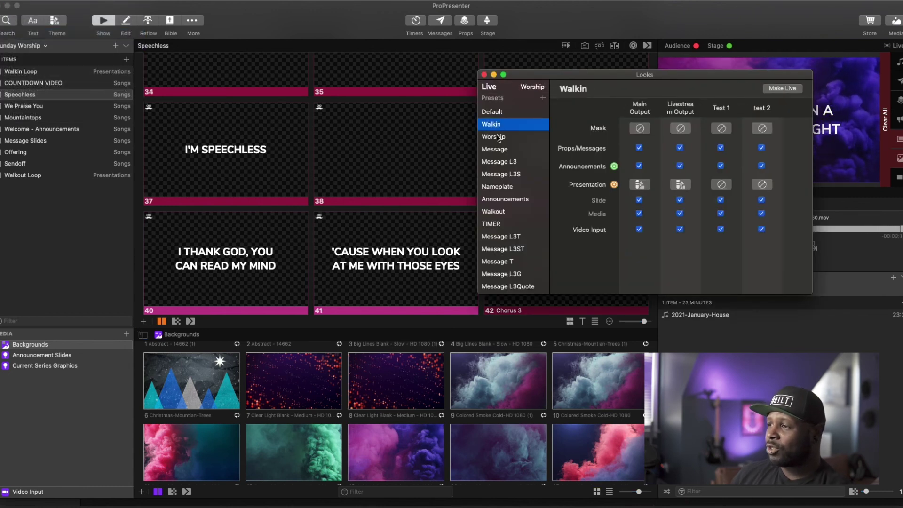
click(496, 137)
click(500, 153)
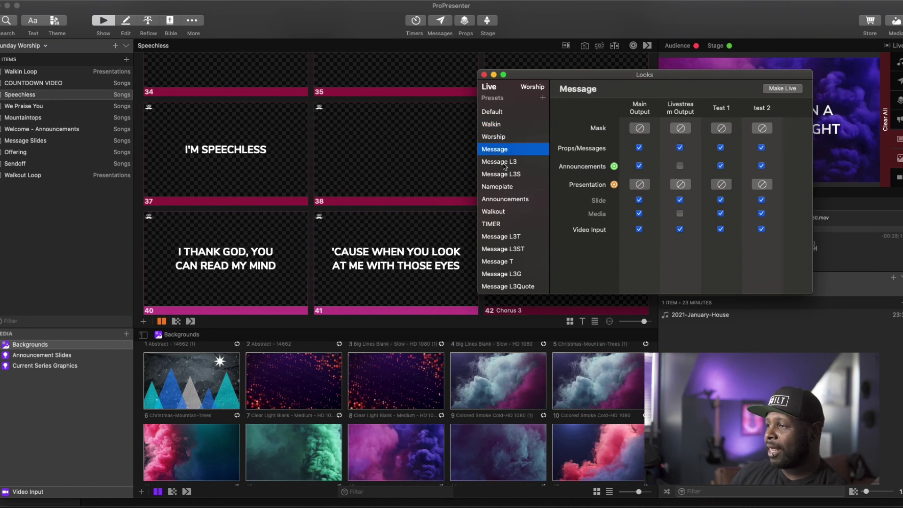
click(502, 162)
click(501, 175)
click(509, 189)
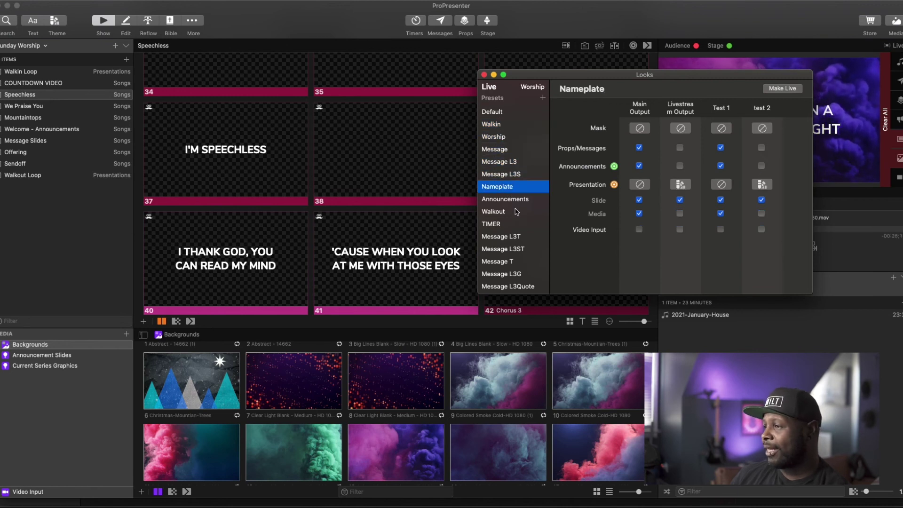
click(515, 178)
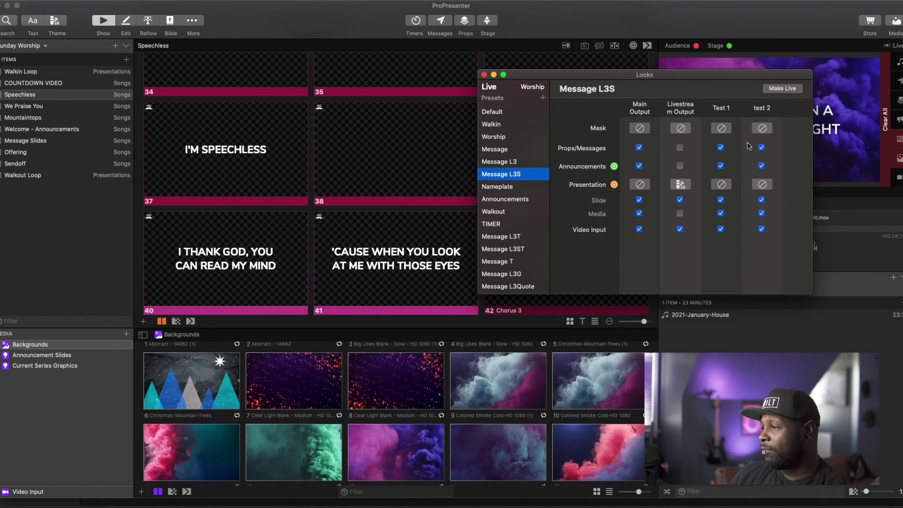